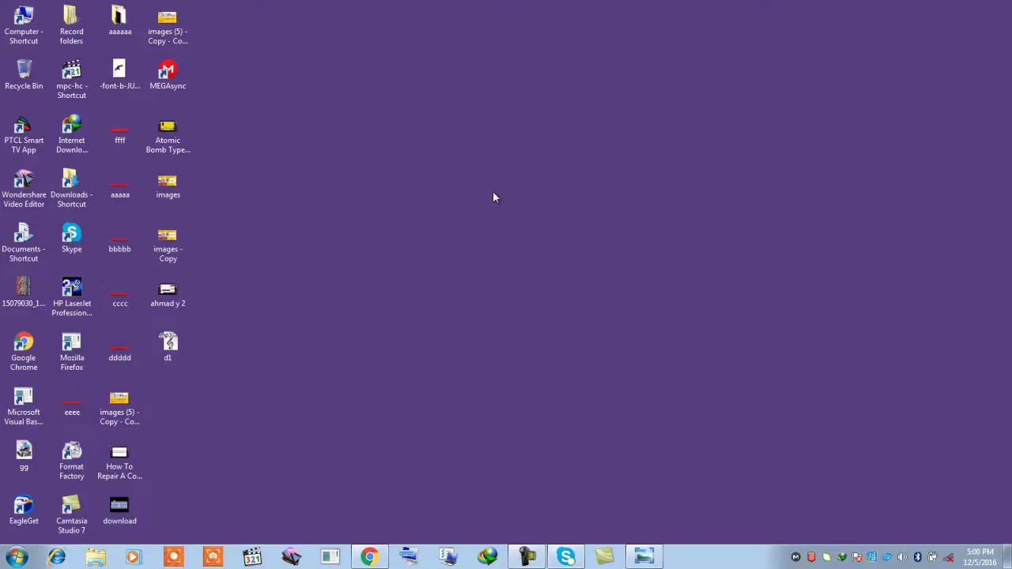
pyautogui.rightClick(423, 158)
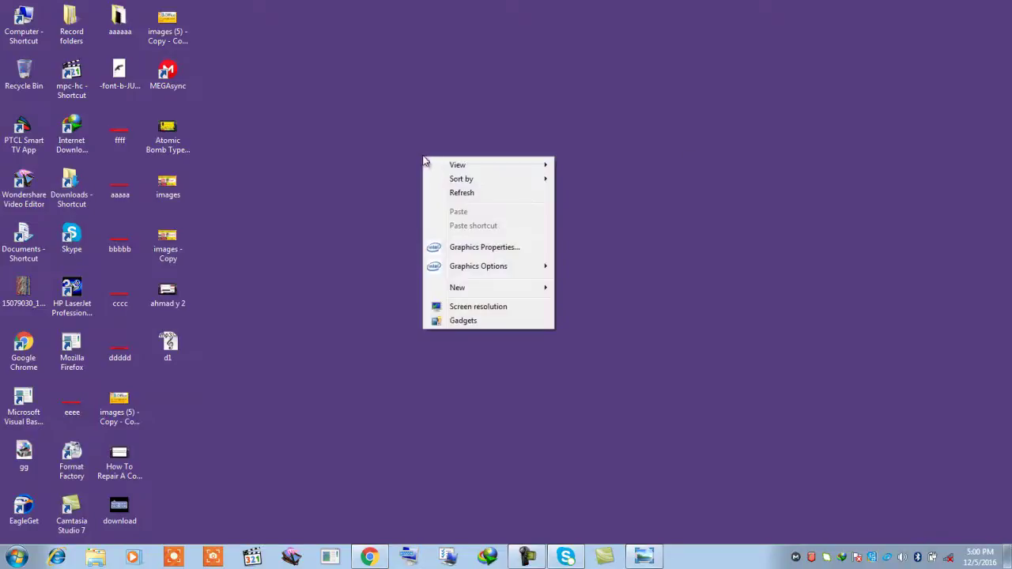
pyautogui.click(452, 194)
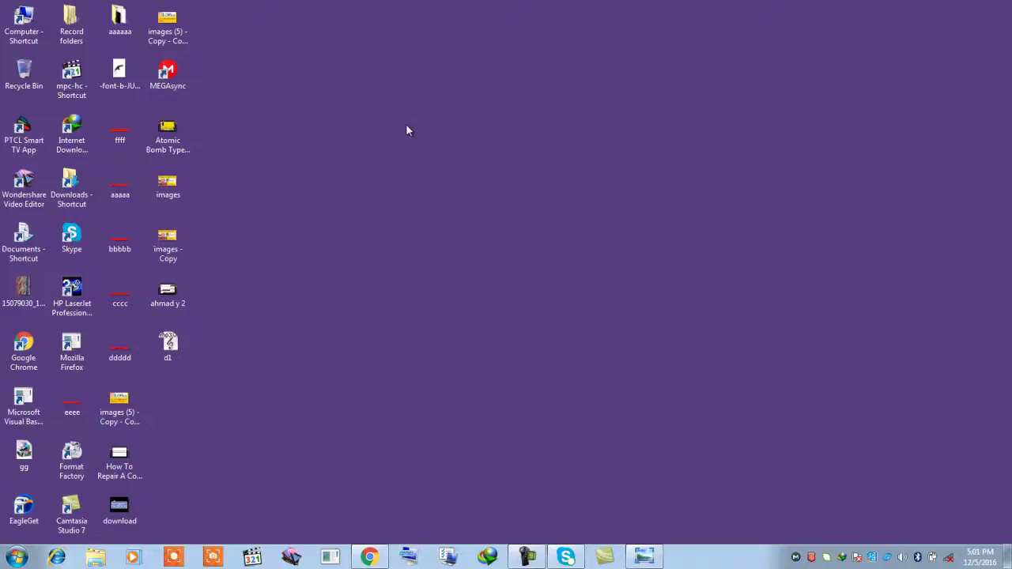
pyautogui.rightClick(406, 123)
pyautogui.click(439, 162)
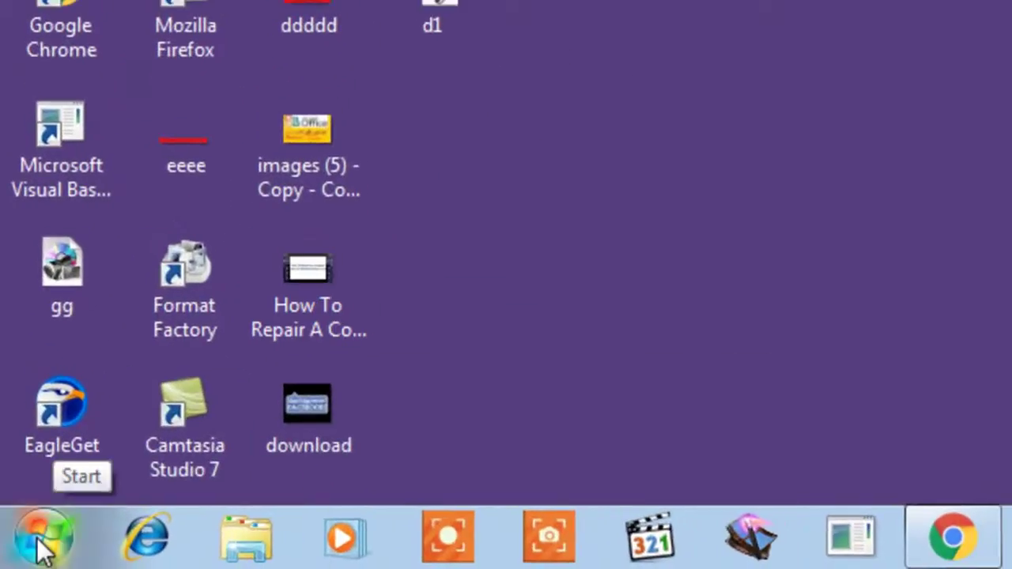
# Step: Open the Region and Language settings in Control Panel and bring up the Text Services and Input Languages dialog for changing keyboards
pyautogui.click(19, 554)
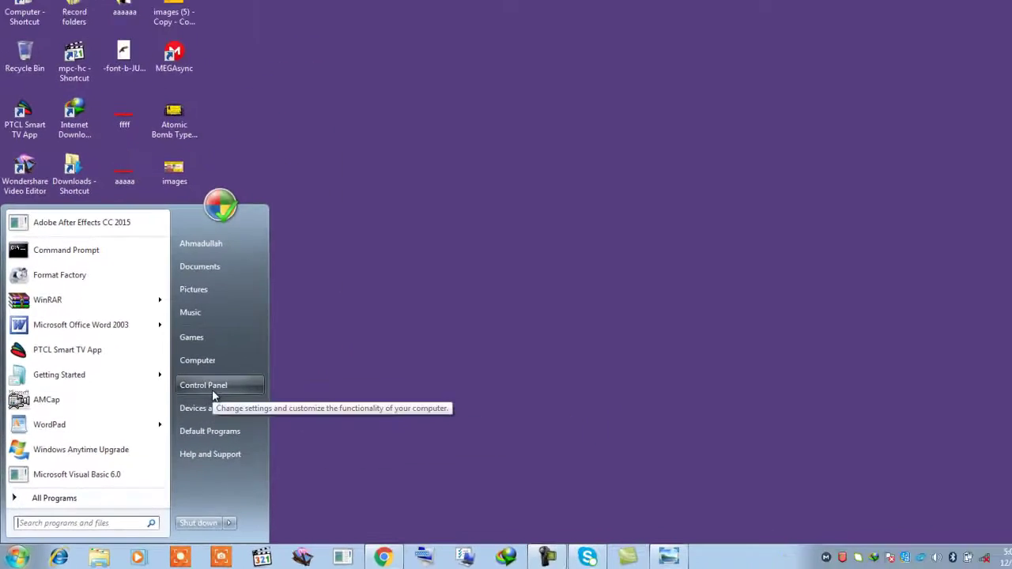
pyautogui.click(215, 382)
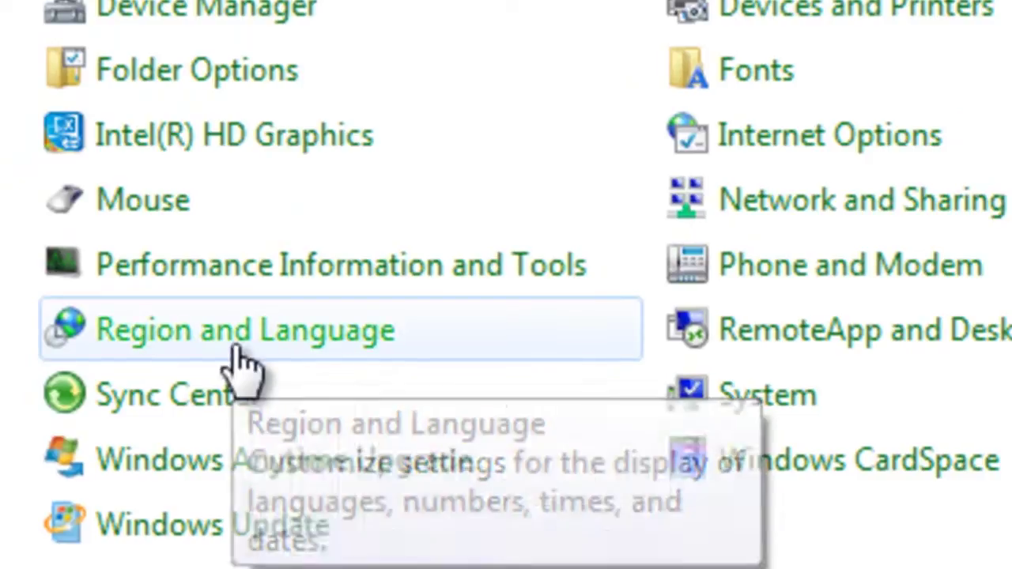
pyautogui.click(241, 363)
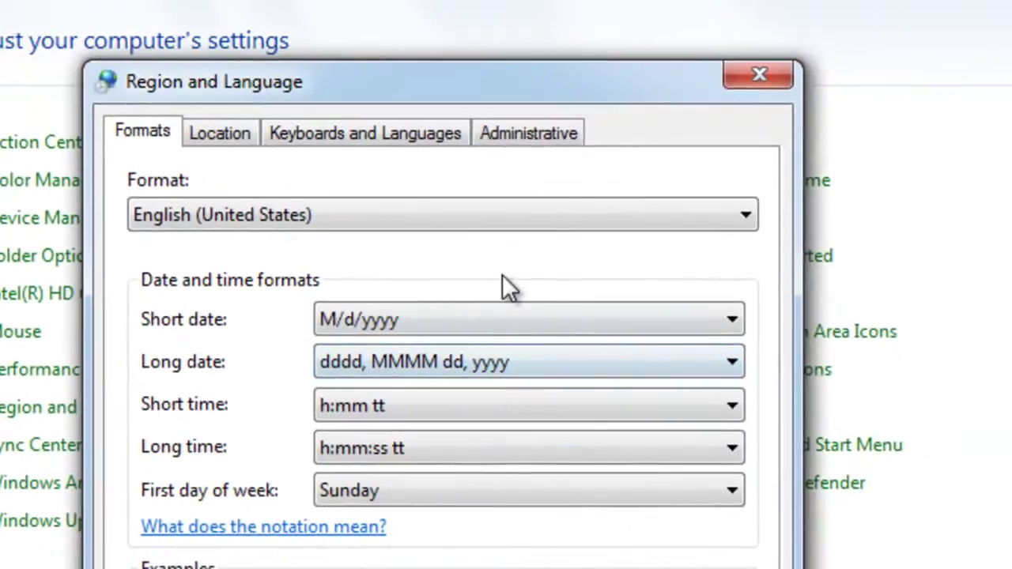
pyautogui.click(395, 133)
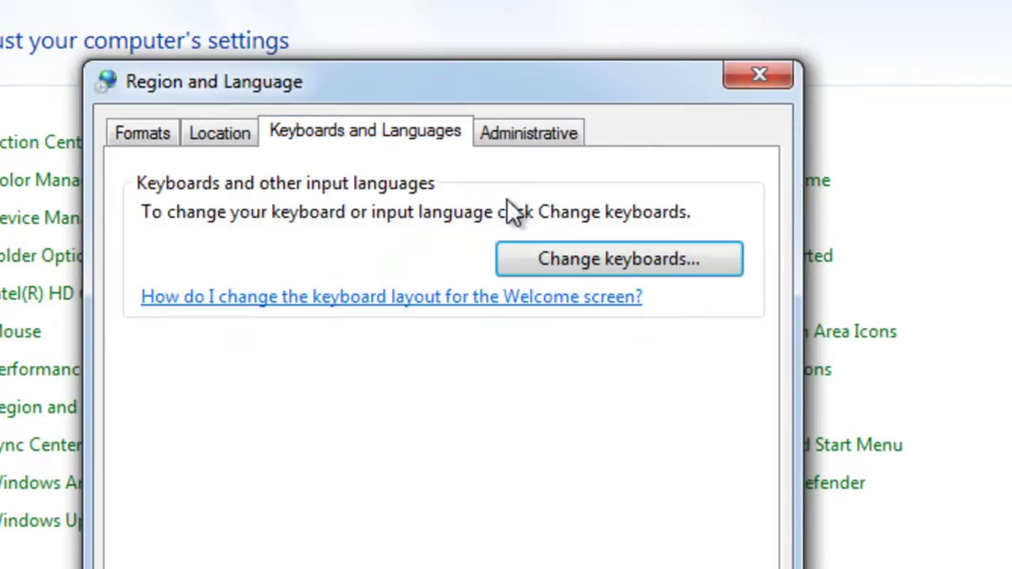
pyautogui.click(571, 261)
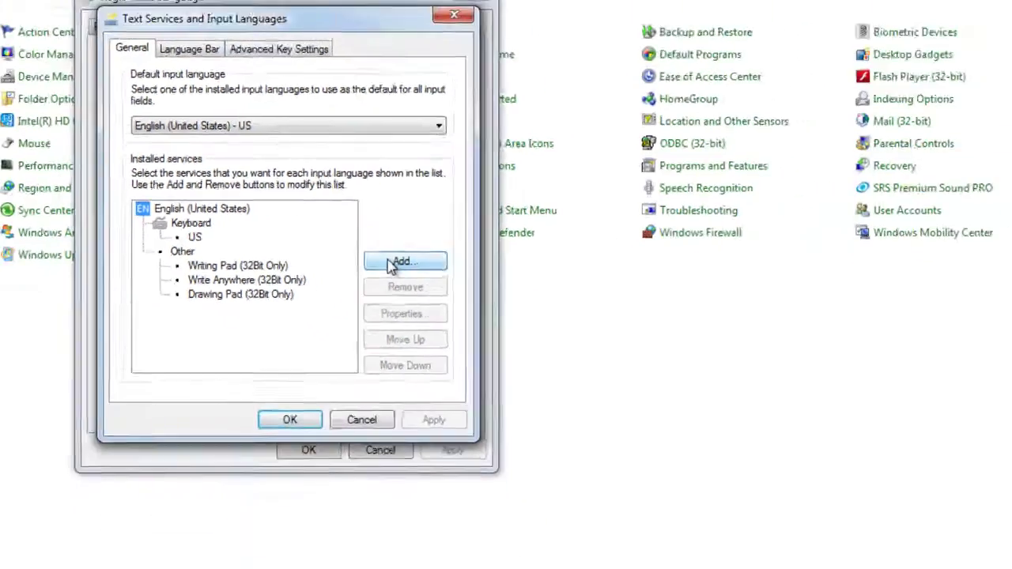
# Step: Add the Urdu keyboard under Urdu (Islamic Republic of Pakistan) to the installed input languages
pyautogui.click(625, 326)
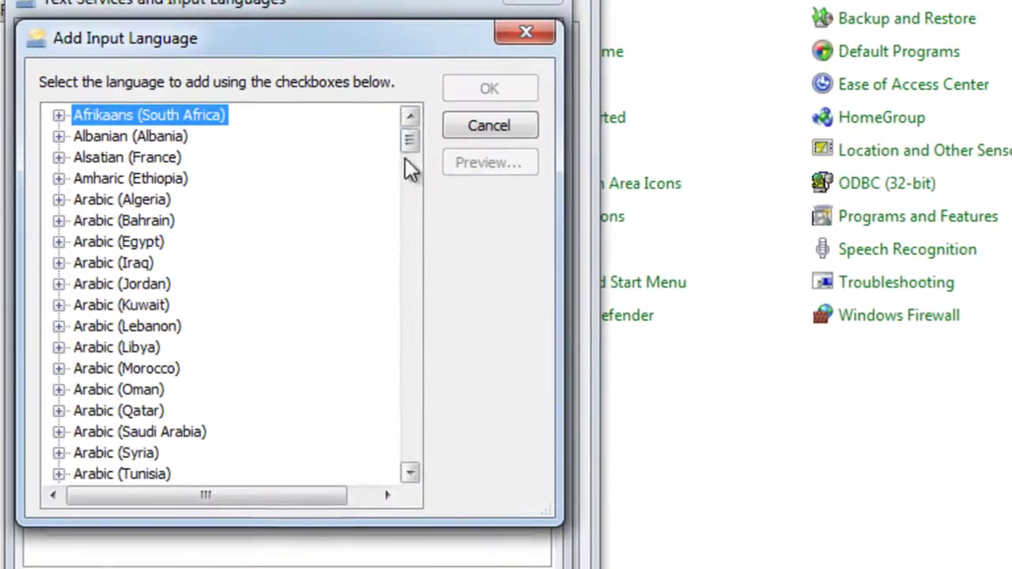
pyautogui.moveTo(381, 129); pyautogui.dragTo(373, 244)
pyautogui.moveTo(403, 290); pyautogui.dragTo(409, 467)
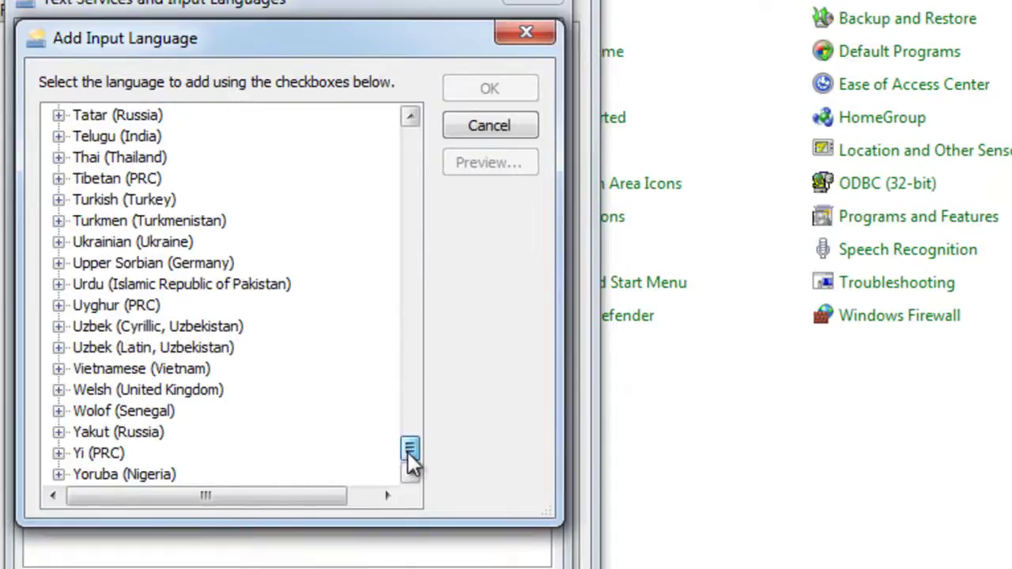
pyautogui.moveTo(409, 459)
pyautogui.mouseDown()
pyautogui.moveTo(409, 445)
pyautogui.moveTo(408, 455)
pyautogui.mouseUp()
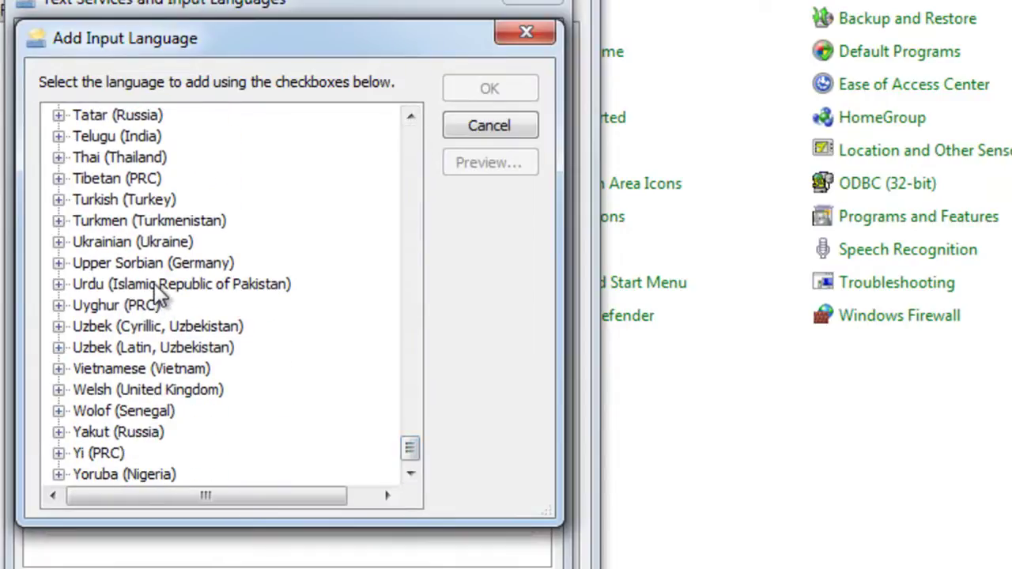
pyautogui.click(59, 284)
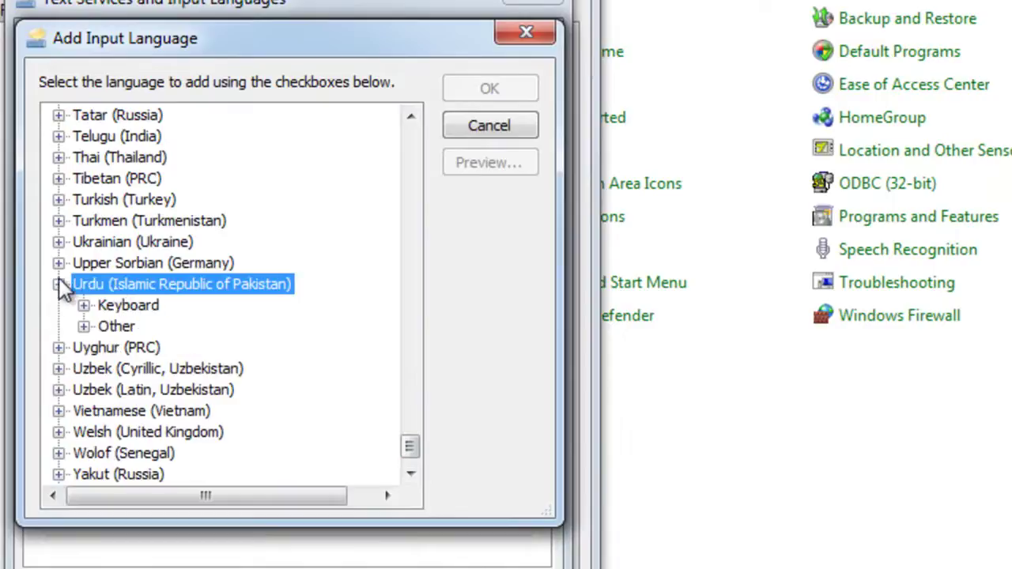
pyautogui.click(125, 308)
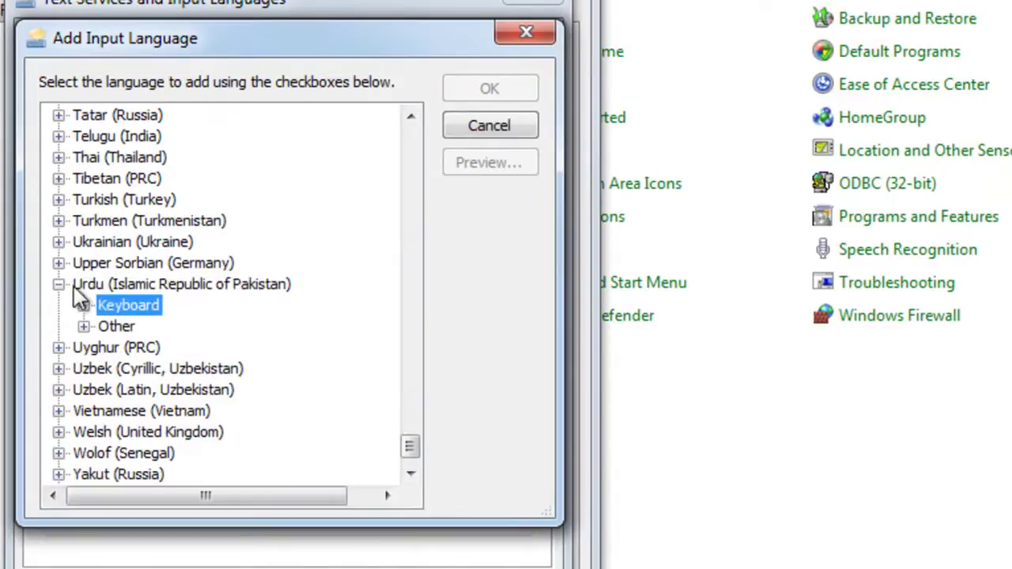
pyautogui.click(85, 306)
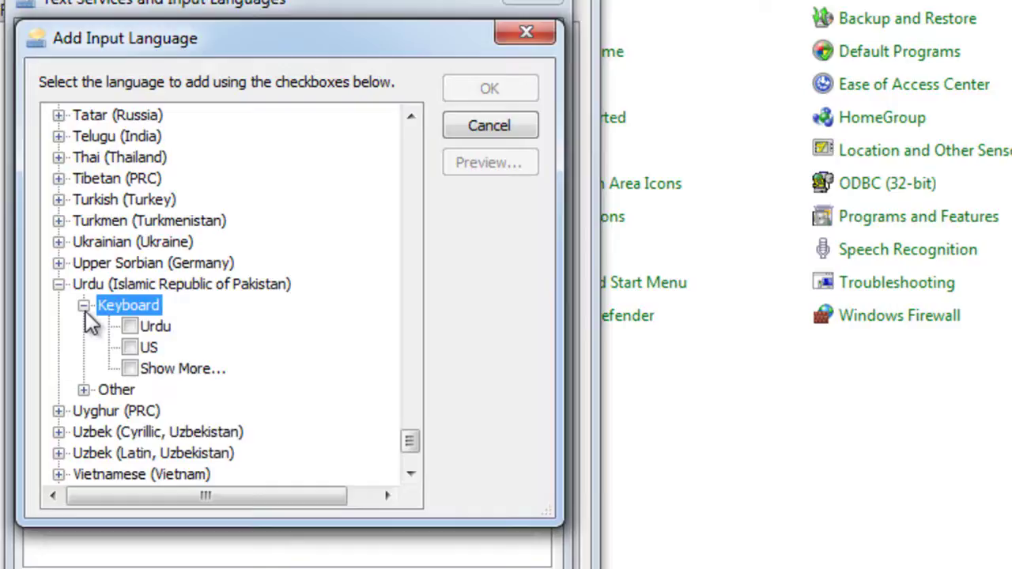
pyautogui.click(135, 326)
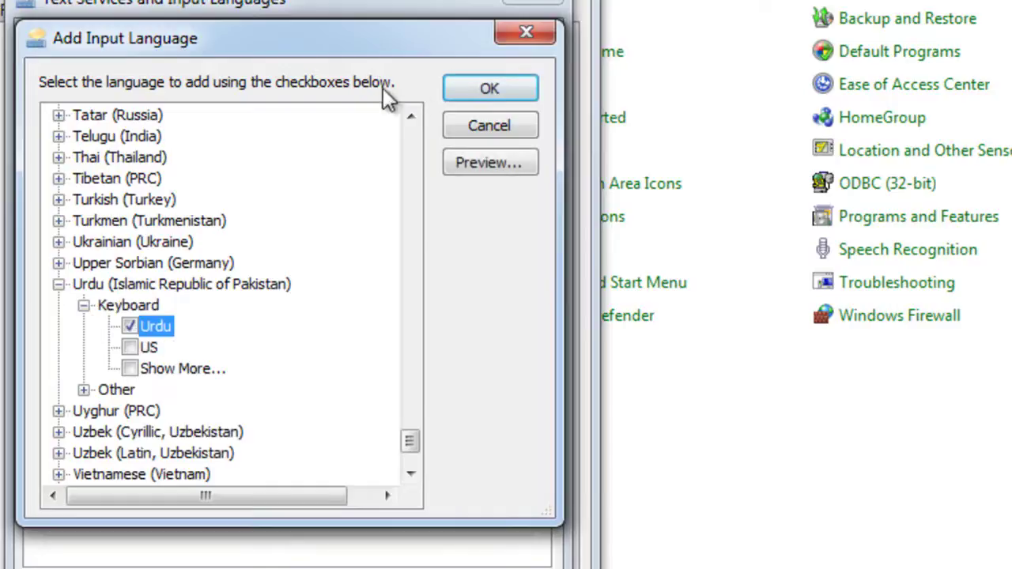
pyautogui.click(457, 99)
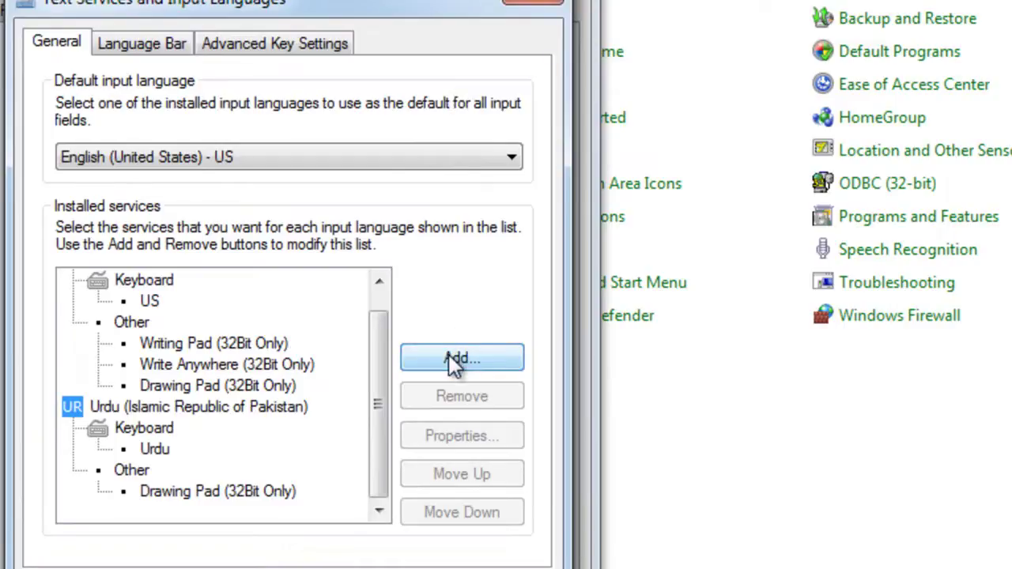
# Step: Add the Pashto (Afghanistan) keyboard to the installed input languages
pyautogui.click(451, 358)
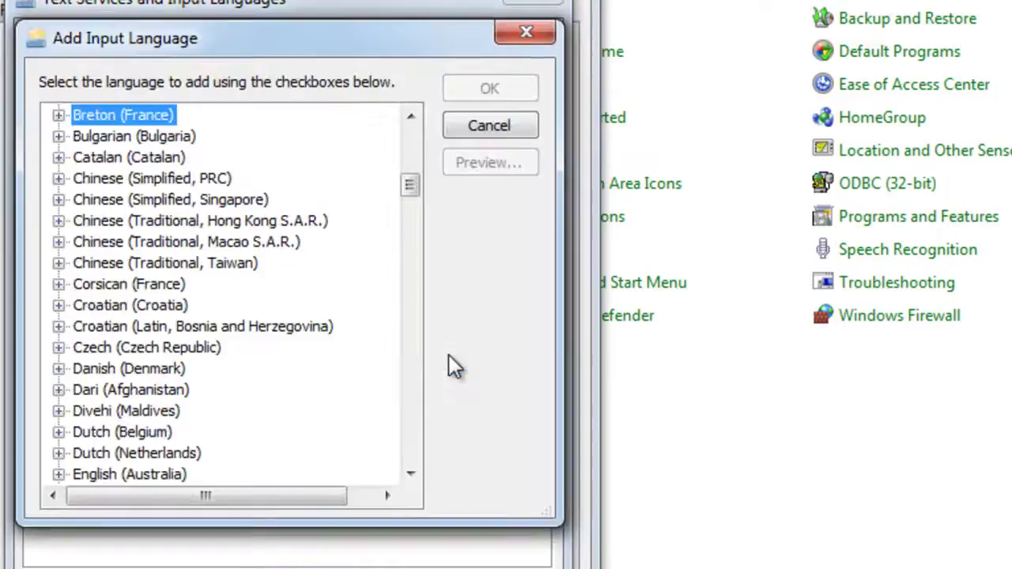
pyautogui.moveTo(405, 189); pyautogui.dragTo(388, 344)
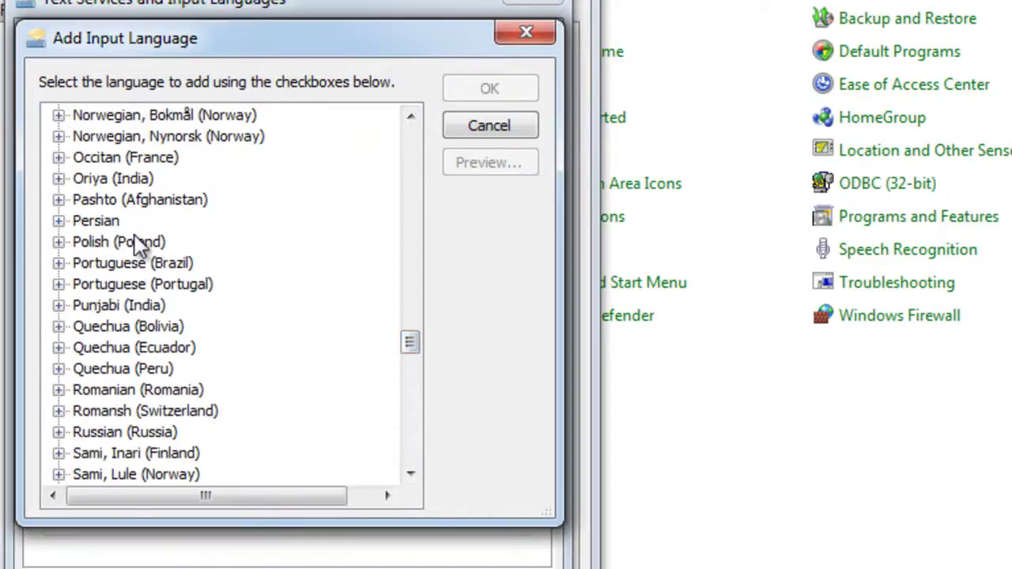
pyautogui.click(59, 200)
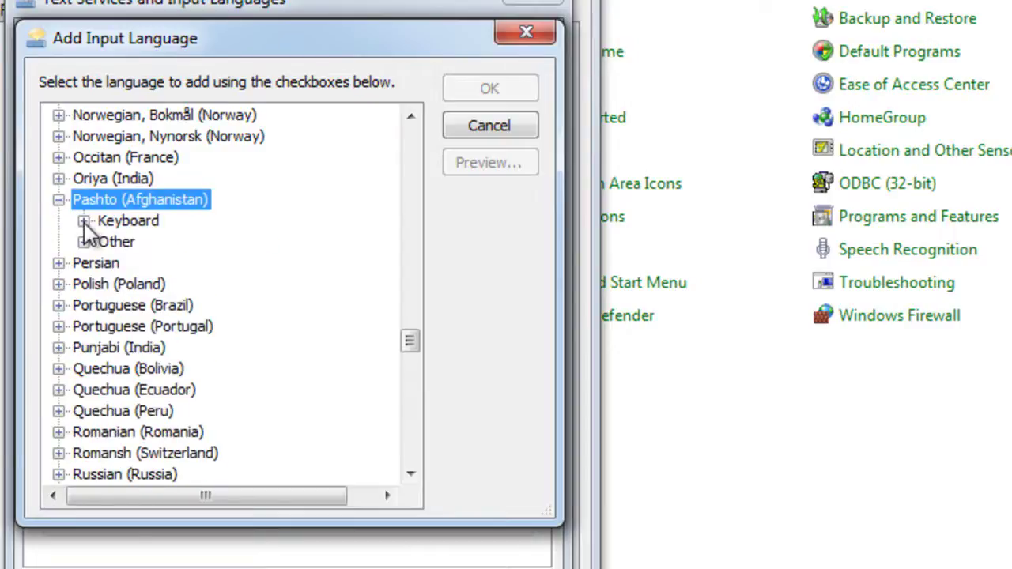
pyautogui.click(84, 223)
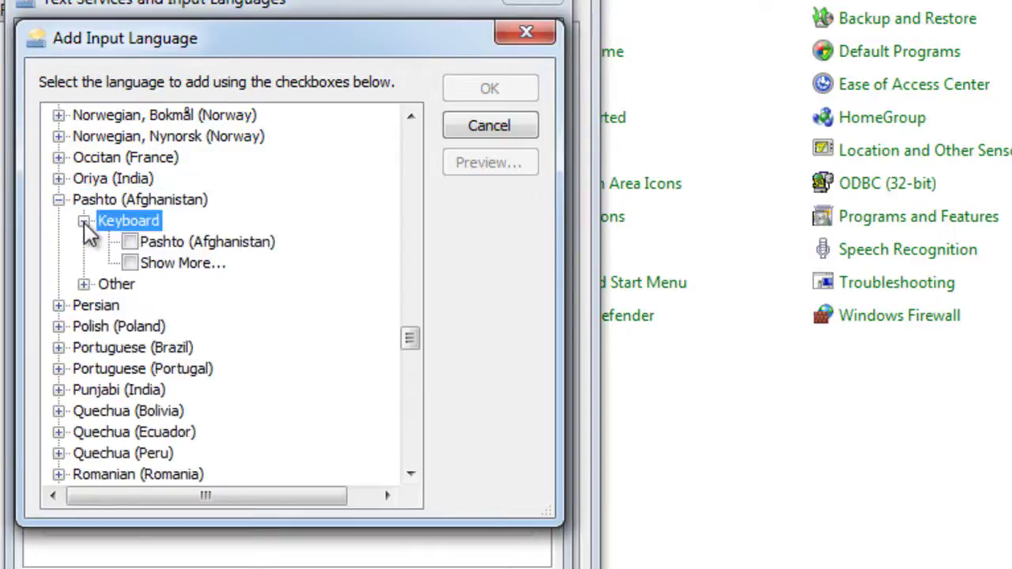
pyautogui.click(129, 243)
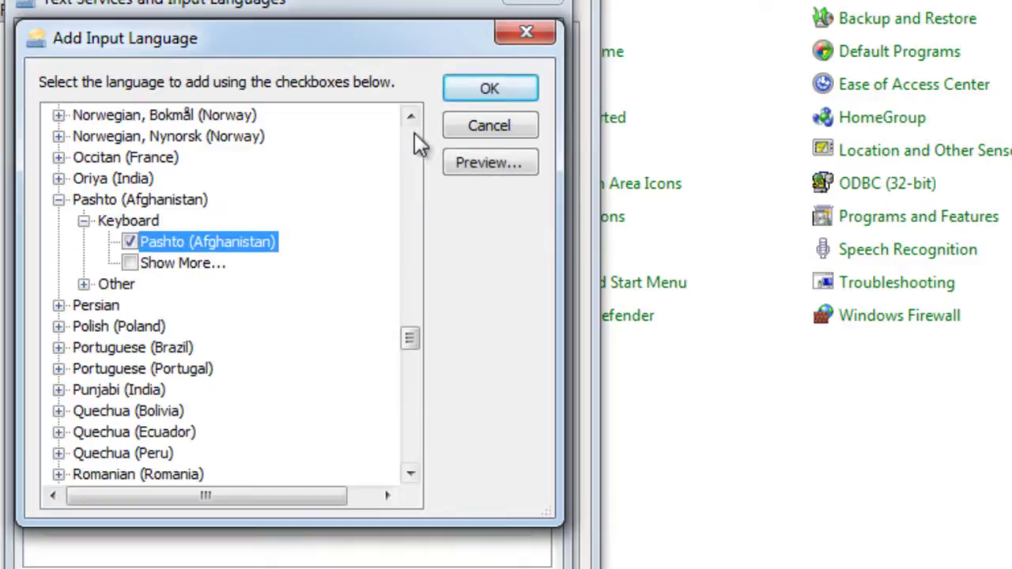
pyautogui.click(491, 89)
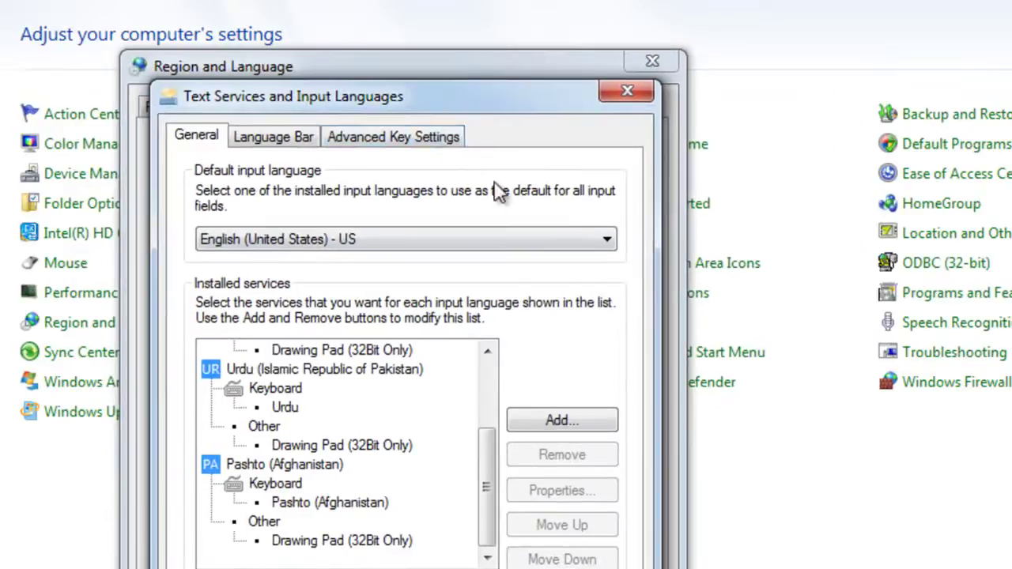
# Step: Review the input language hot keys and enable showing additional Language bar icons in the taskbar
pyautogui.click(434, 145)
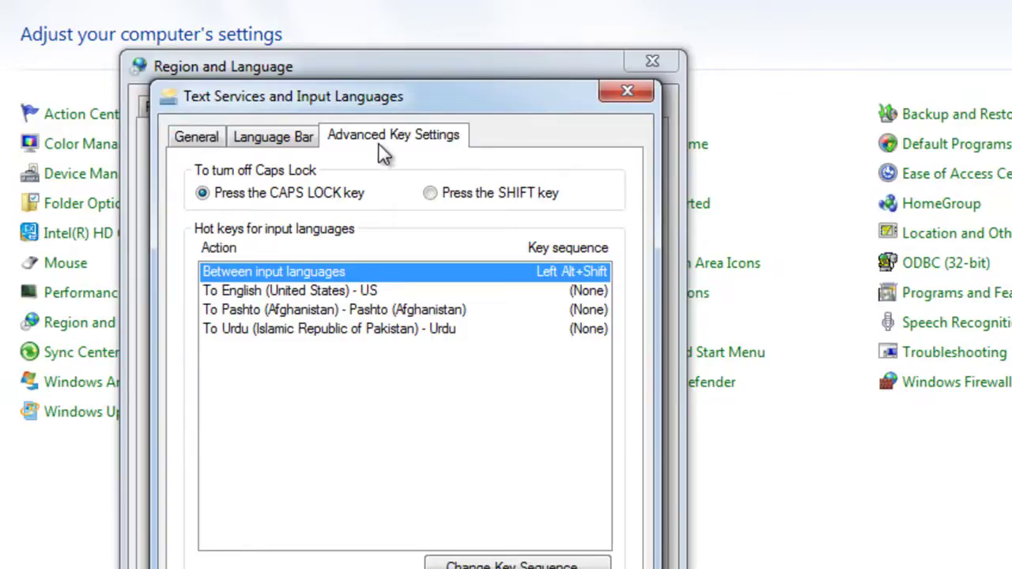
pyautogui.click(286, 147)
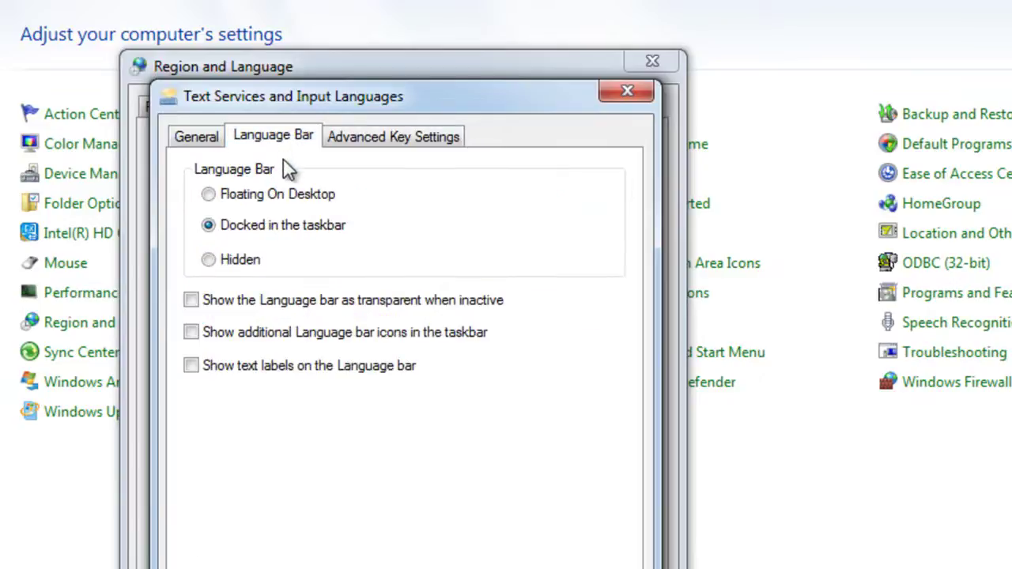
pyautogui.click(190, 332)
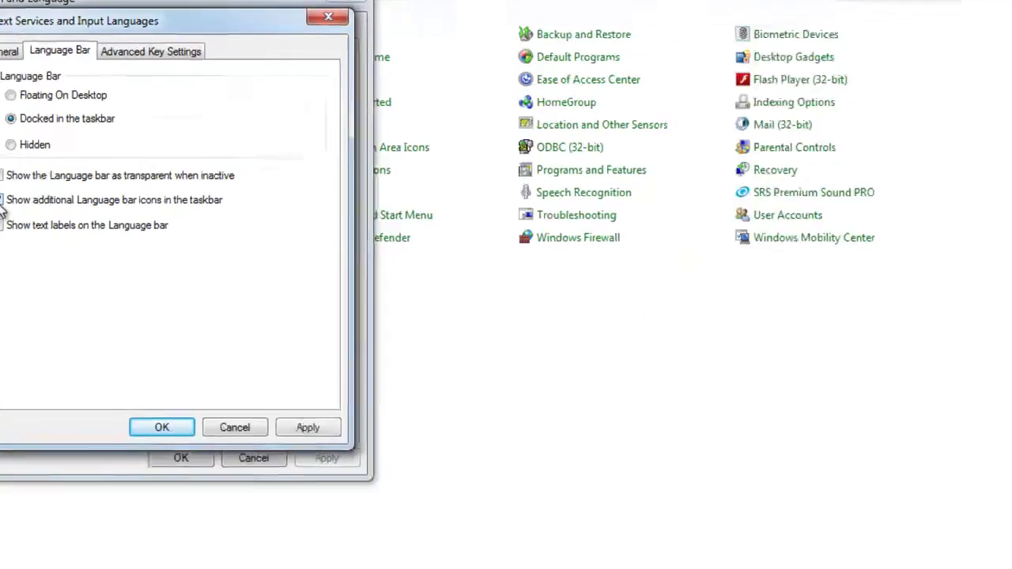
# Step: Check which input languages the taskbar language indicator offers, leaving the current selection as it is
pyautogui.click(731, 558)
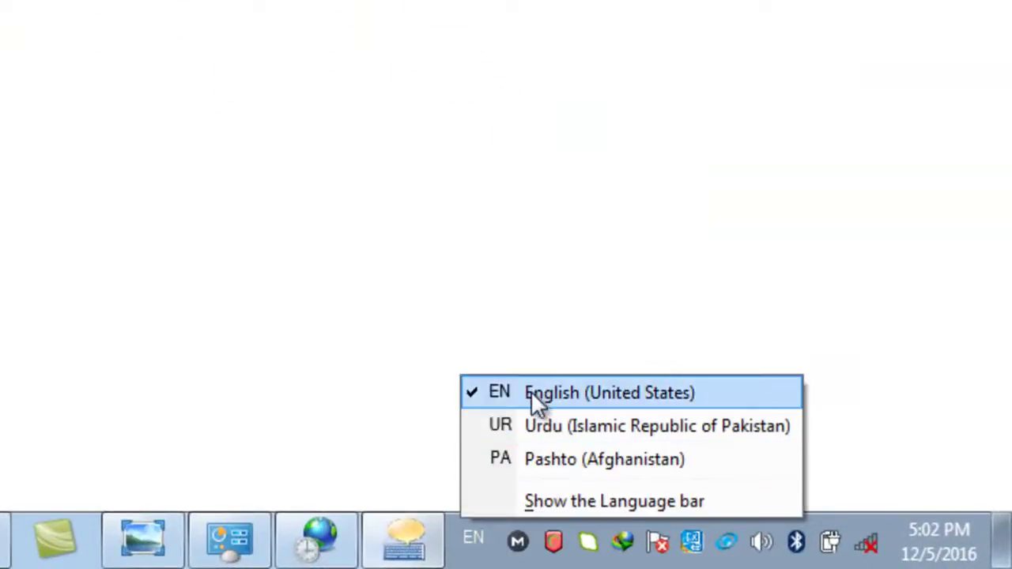
pyautogui.press('Up')
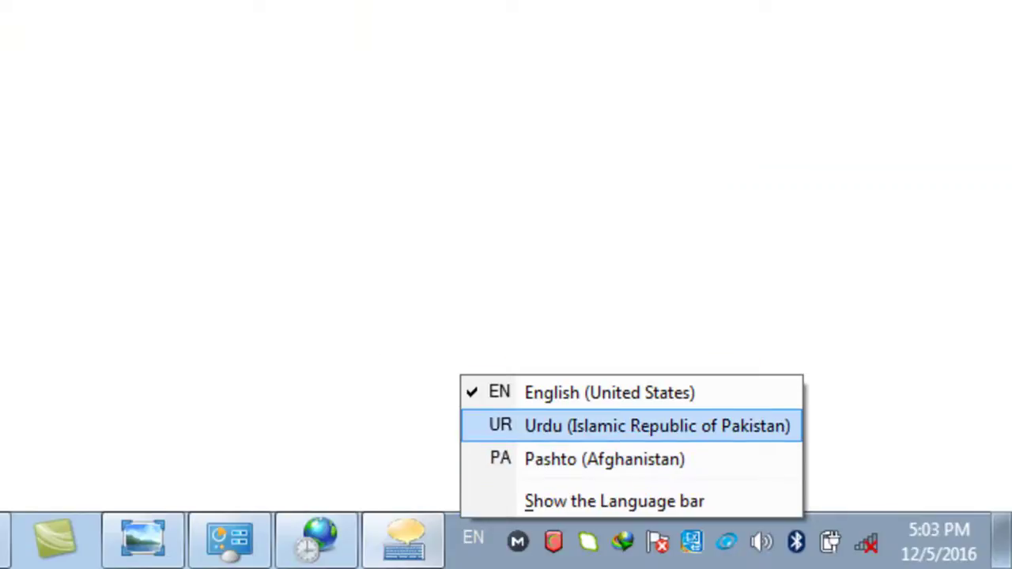
pyautogui.press('Escape')
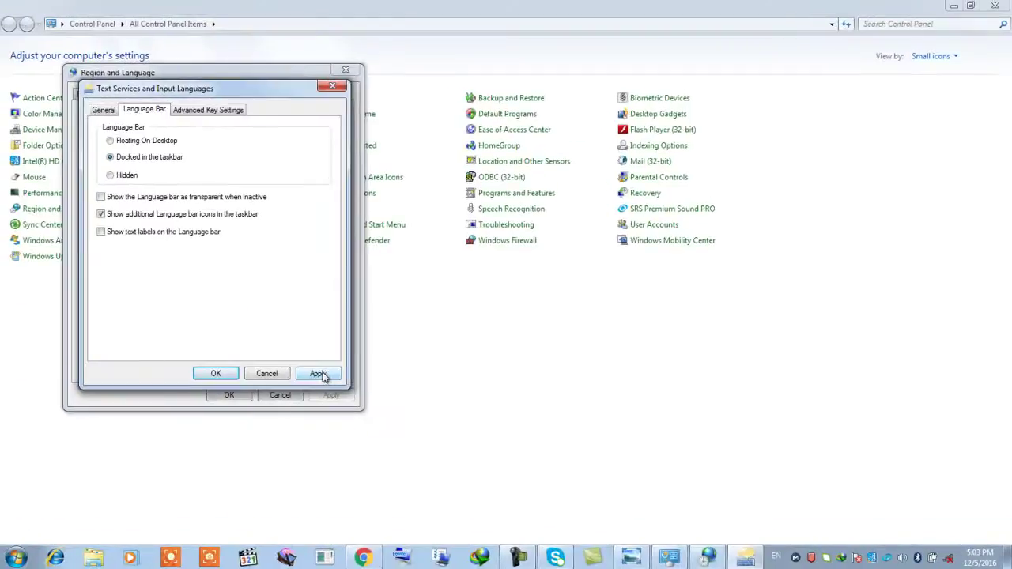
# Step: Apply and confirm the input language settings, and close Region and Language and Control Panel
pyautogui.click(320, 373)
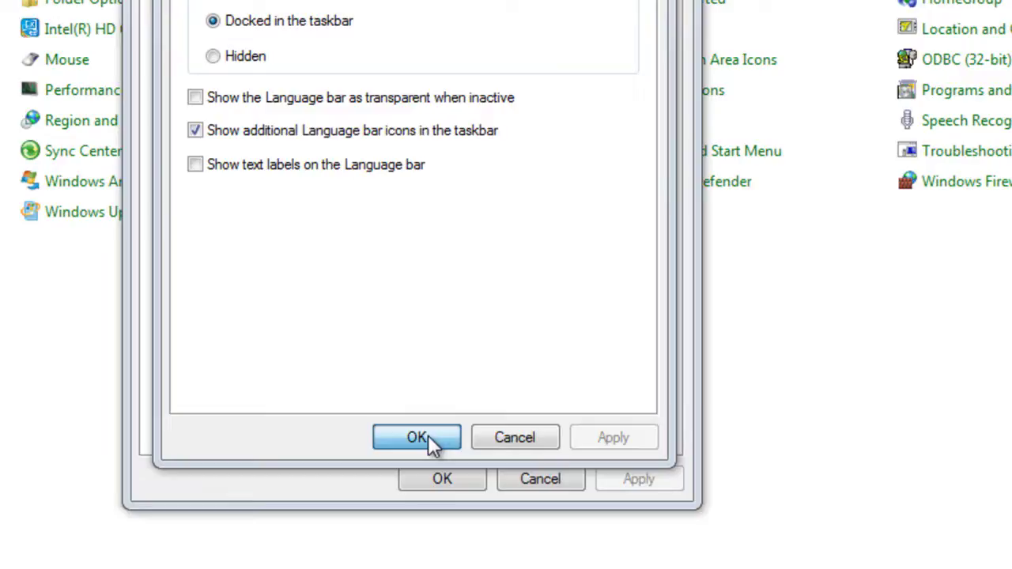
pyautogui.click(428, 435)
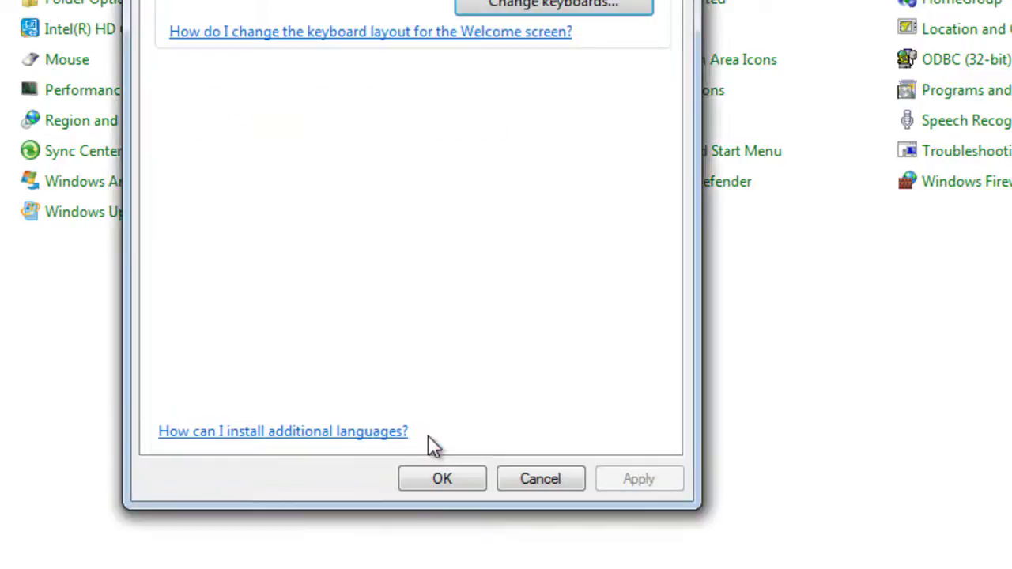
pyautogui.click(463, 479)
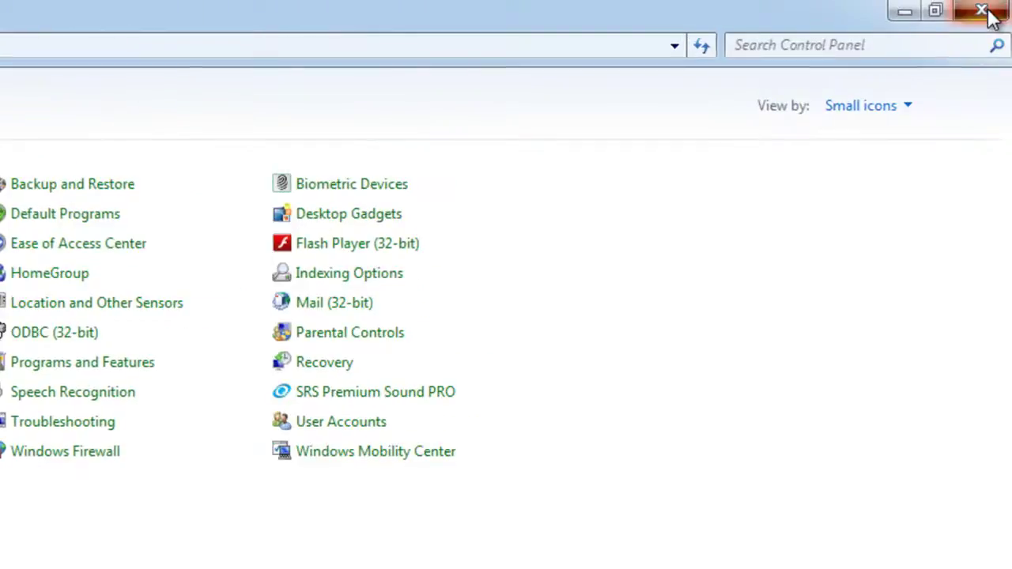
pyautogui.click(993, 18)
# Step: Refresh the desktop and view the list of input languages available from the taskbar language indicator
pyautogui.rightClick(809, 129)
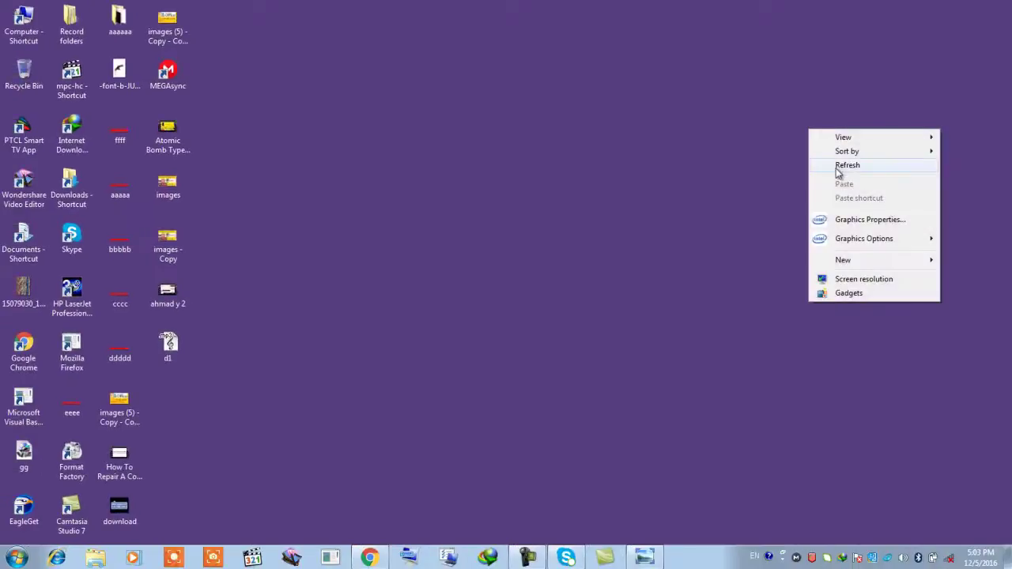
pyautogui.click(837, 168)
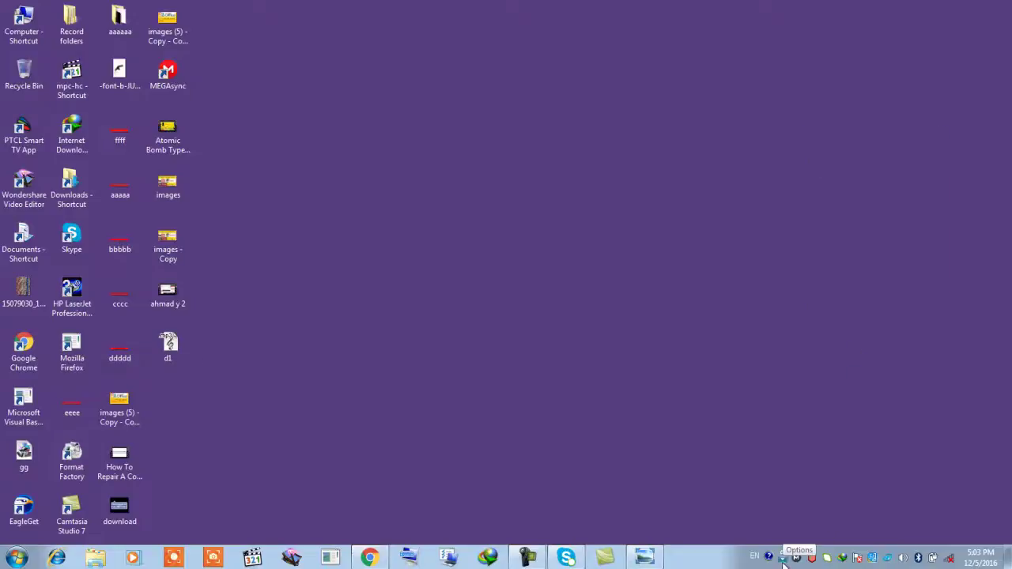
pyautogui.click(755, 557)
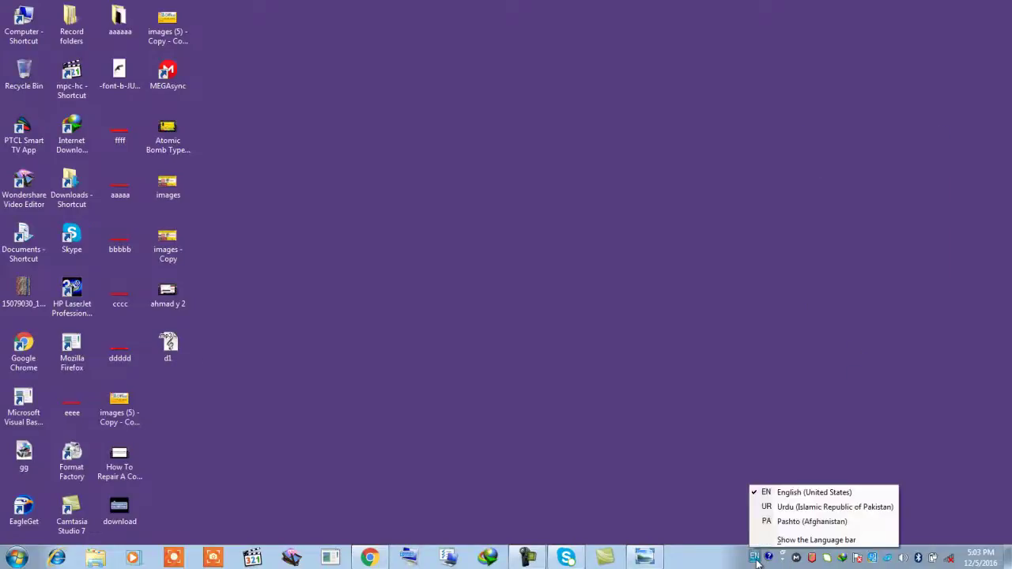
pyautogui.rightClick(623, 317)
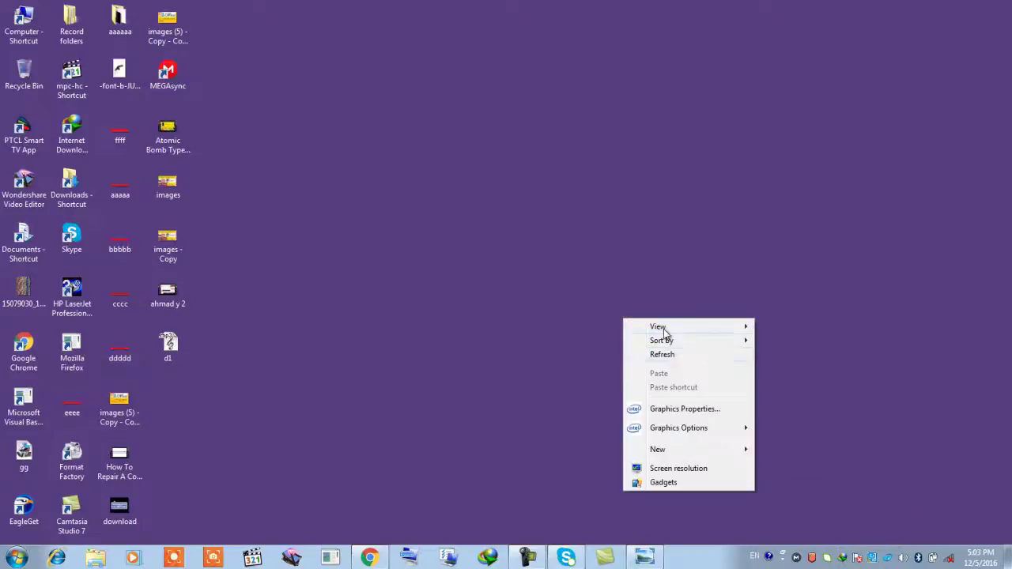
pyautogui.click(663, 356)
pyautogui.rightClick(506, 179)
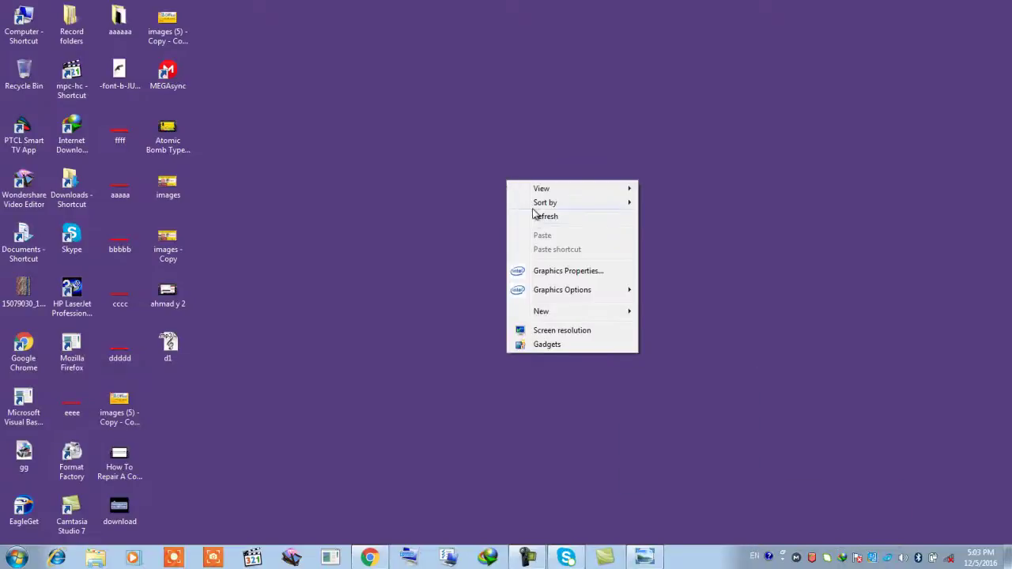
pyautogui.click(535, 219)
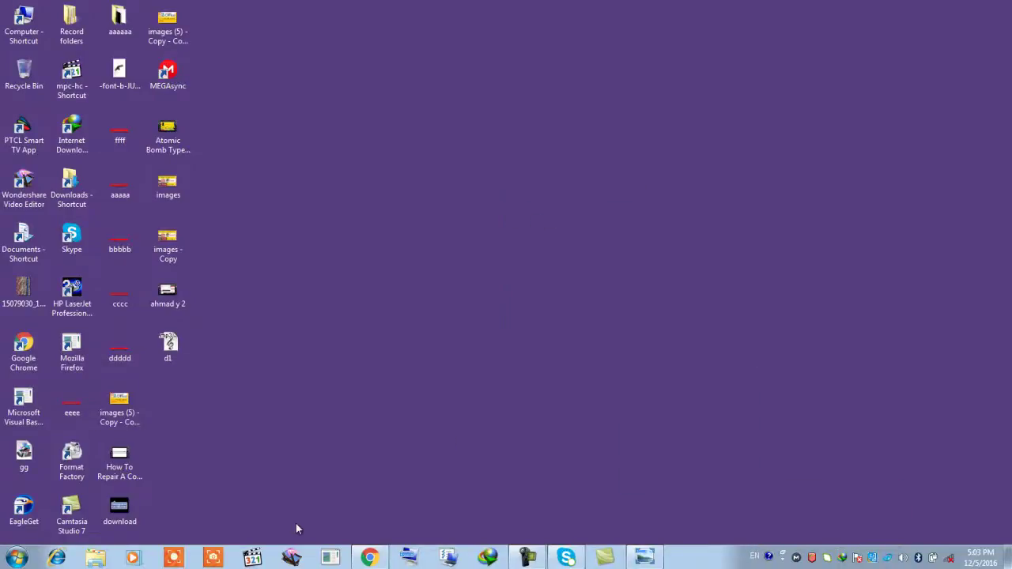
# Step: Create a new text document on the desktop and open it in Notepad
pyautogui.rightClick(351, 156)
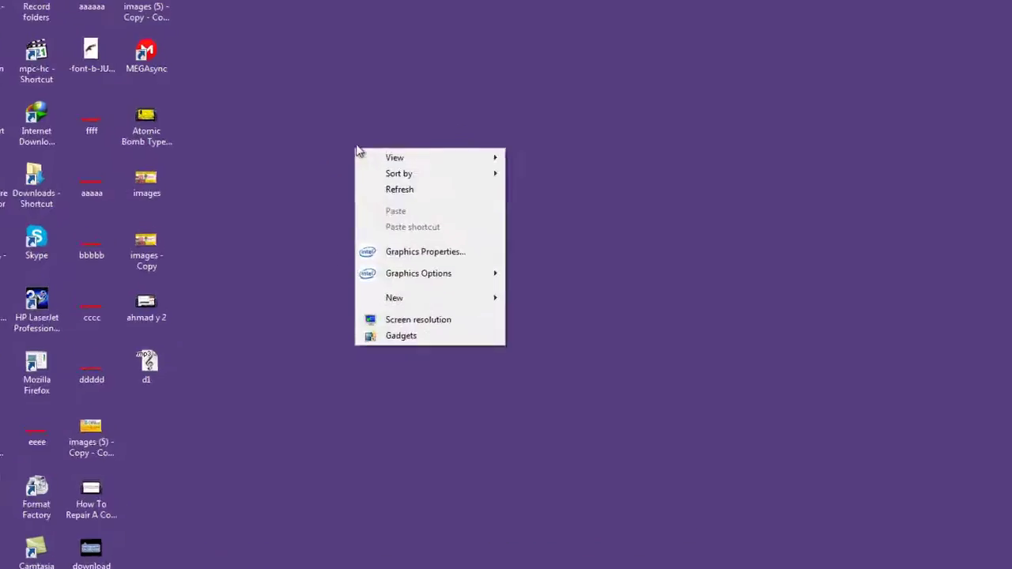
pyautogui.moveTo(561, 431)
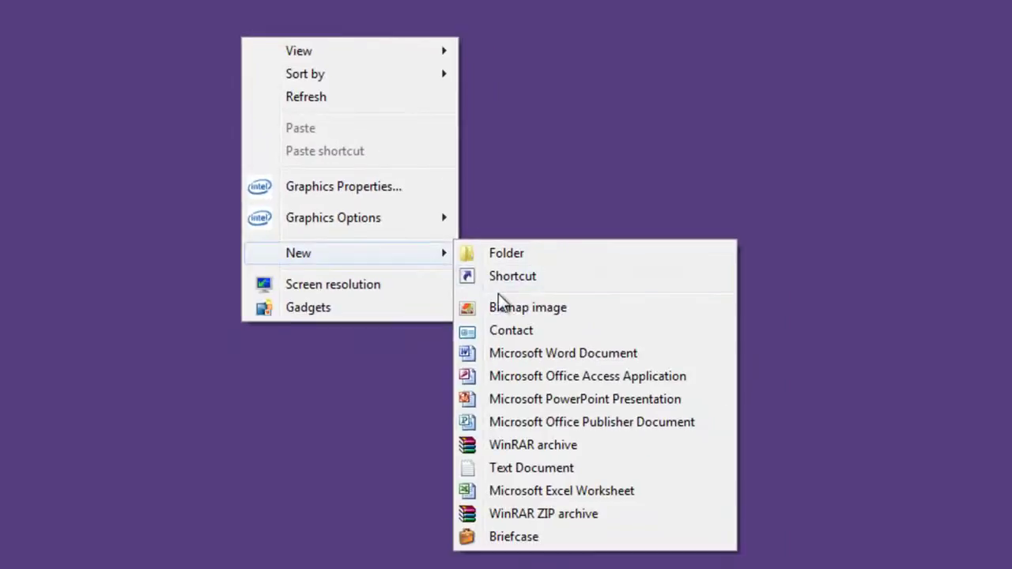
pyautogui.click(538, 467)
pyautogui.click(265, 79)
pyautogui.doubleClick(377, 176)
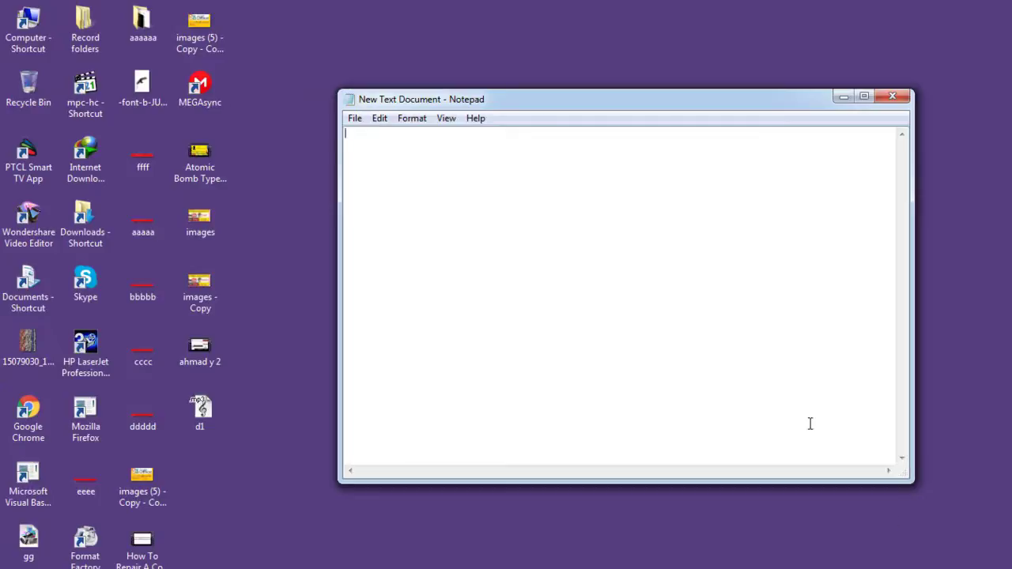
# Step: Enter the English sample text "hfghdfgfg" in the document, followed by blank lines
pyautogui.write('hfghdfgfg')
pyautogui.press('Return')
pyautogui.press('Return')
pyautogui.press('Return')
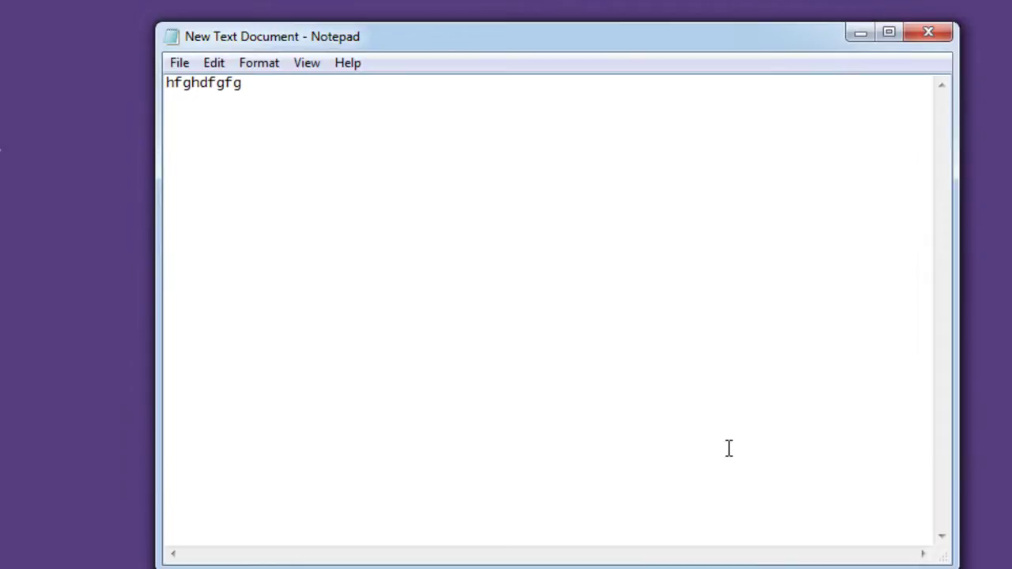
# Step: Add two lines of Arabic-script sample text below the English line, using Urdu as the input language for the last one
pyautogui.write(';;;;')
pyautogui.write('لاب لالاب')
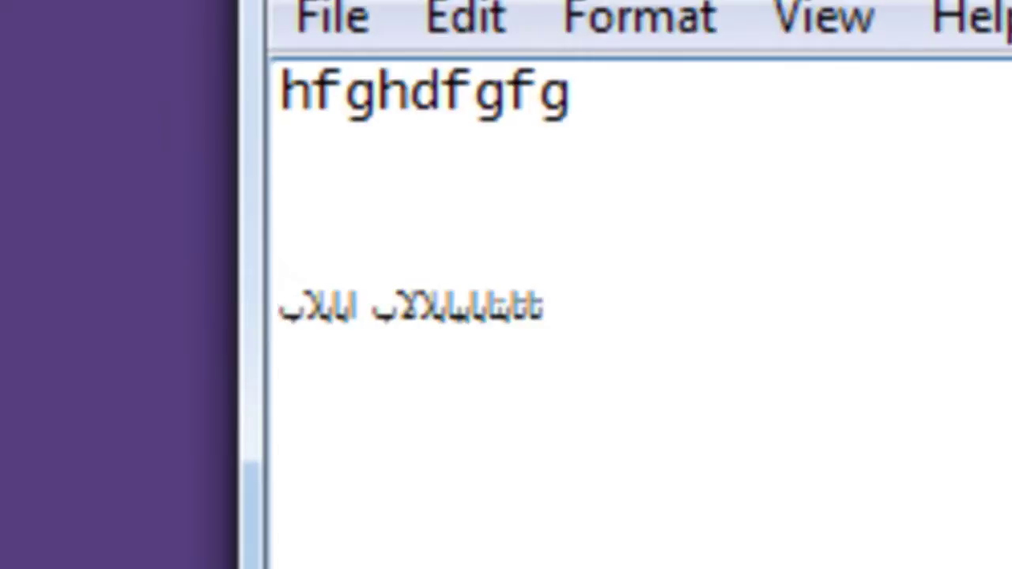
pyautogui.click(279, 555)
pyautogui.write('بلا بلالالا')
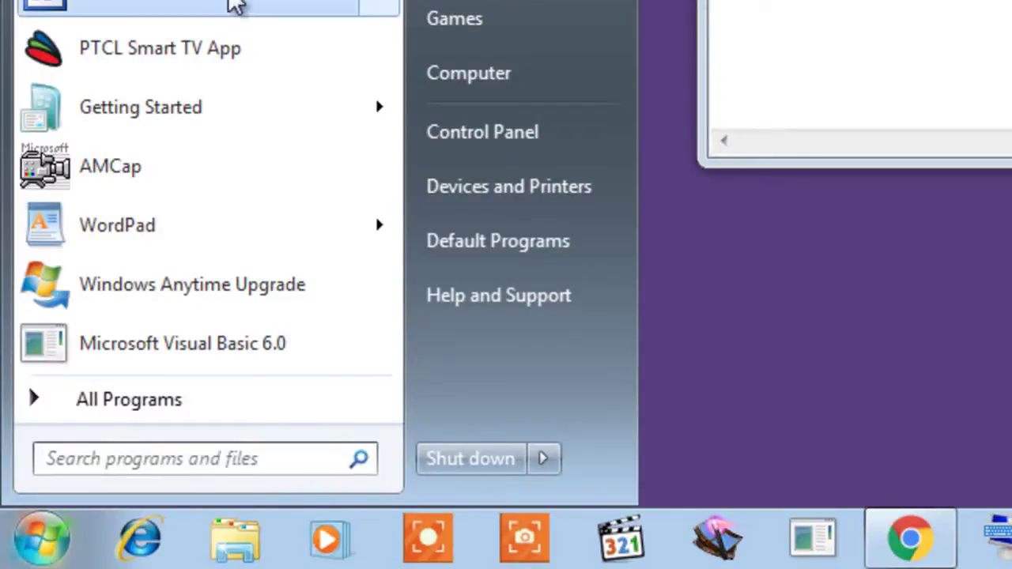
# Step: Search the computer's programs for "key" and launch the On-Screen Keyboard
pyautogui.moveTo(235, 4)
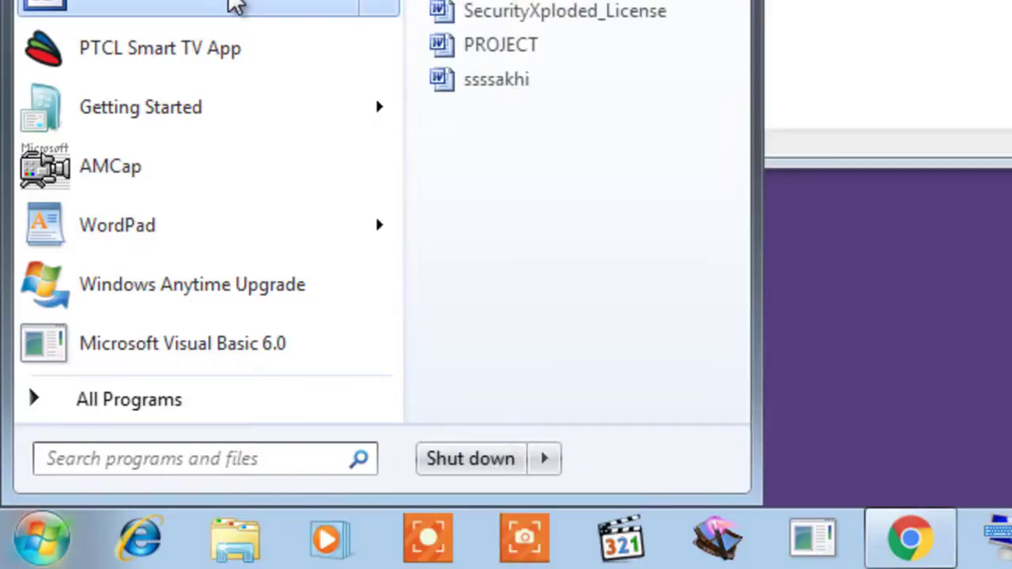
pyautogui.click(128, 461)
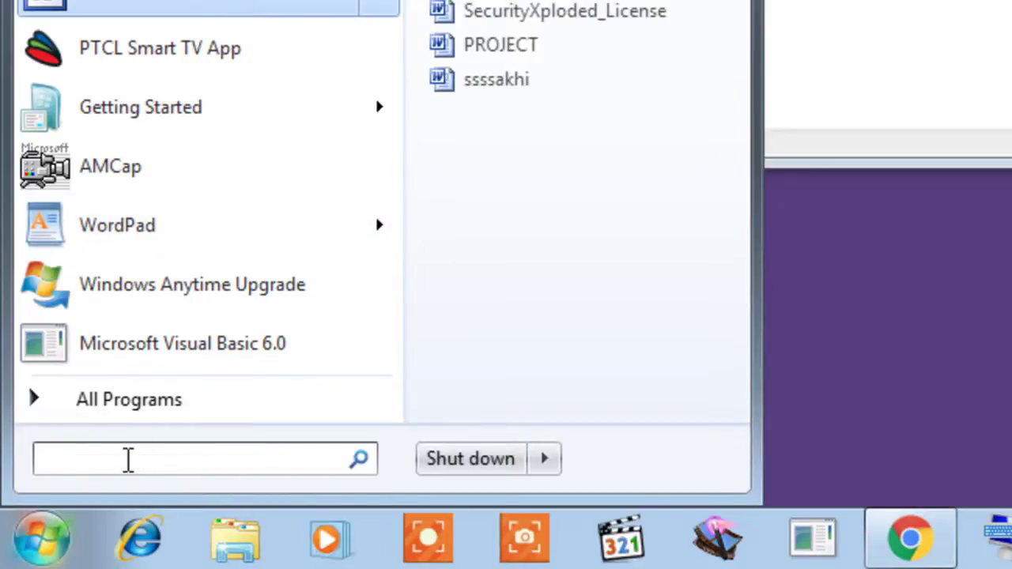
pyautogui.write('k')
pyautogui.press('BackSpace')
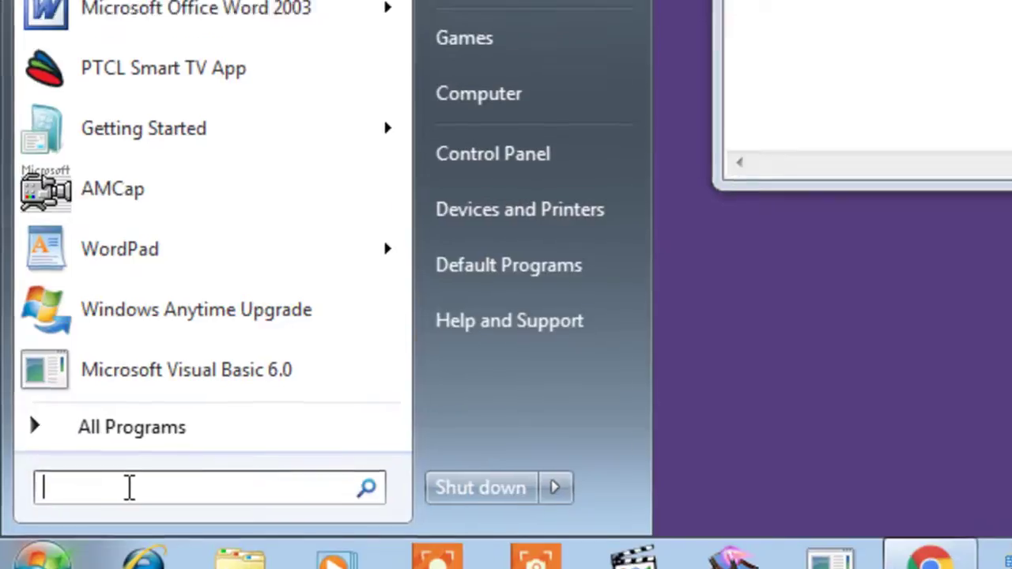
pyautogui.write('ke')
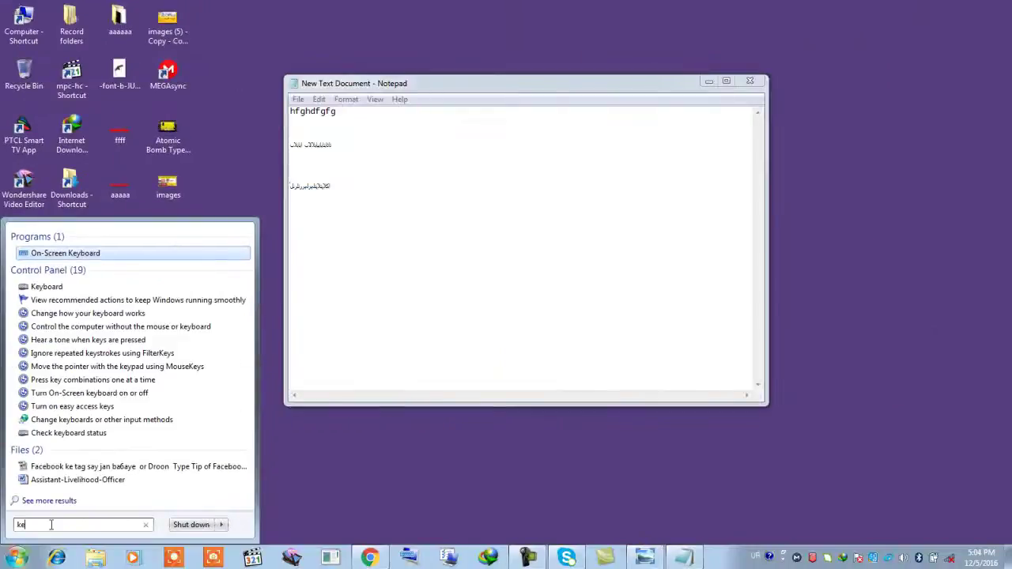
pyautogui.write('y')
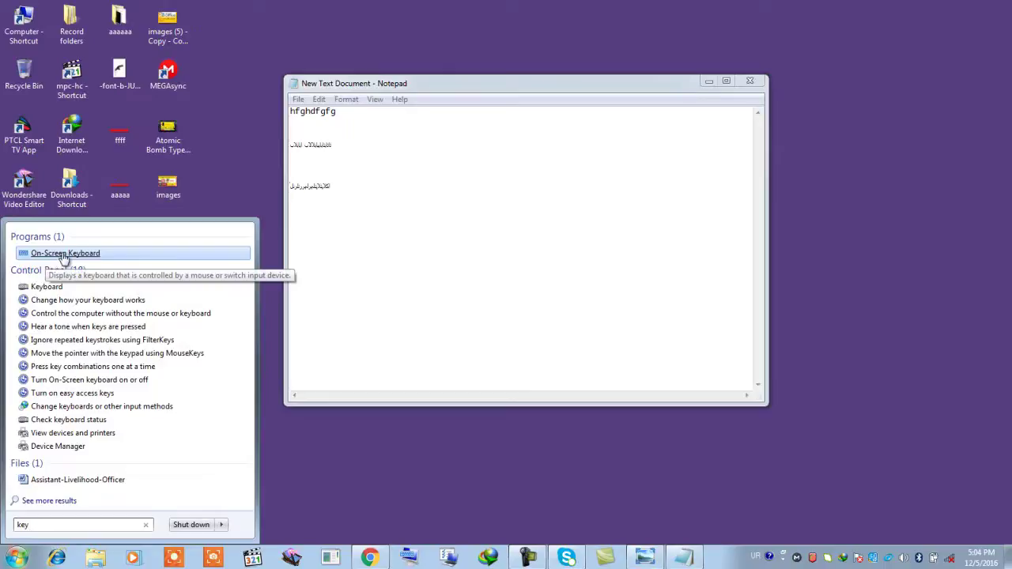
pyautogui.click(65, 254)
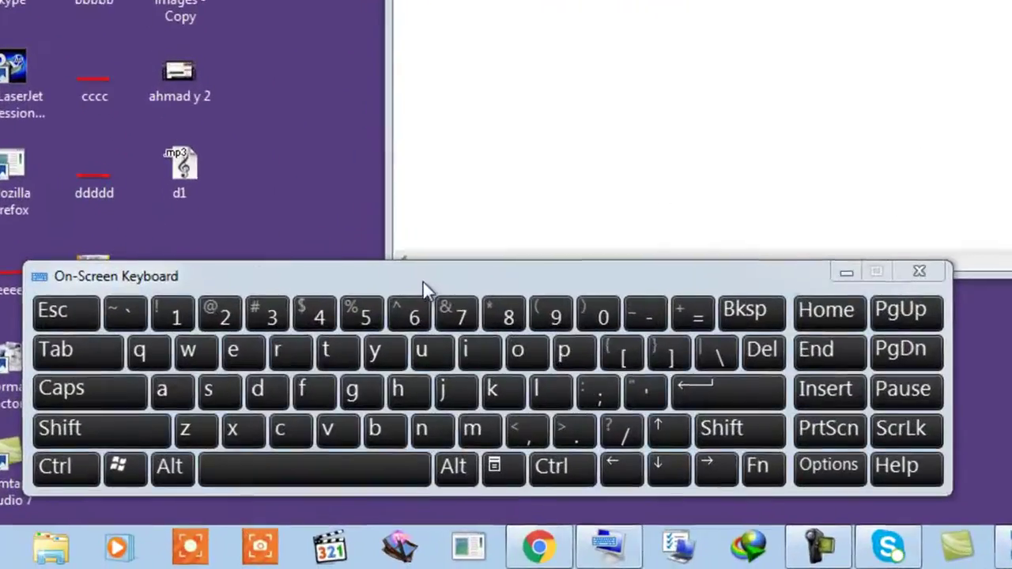
# Step: Place the On-Screen Keyboard just below the Notepad window and return focus to the document to display the Urdu key layout
pyautogui.moveTo(306, 408); pyautogui.dragTo(356, 401)
pyautogui.moveTo(519, 267); pyautogui.dragTo(525, 275)
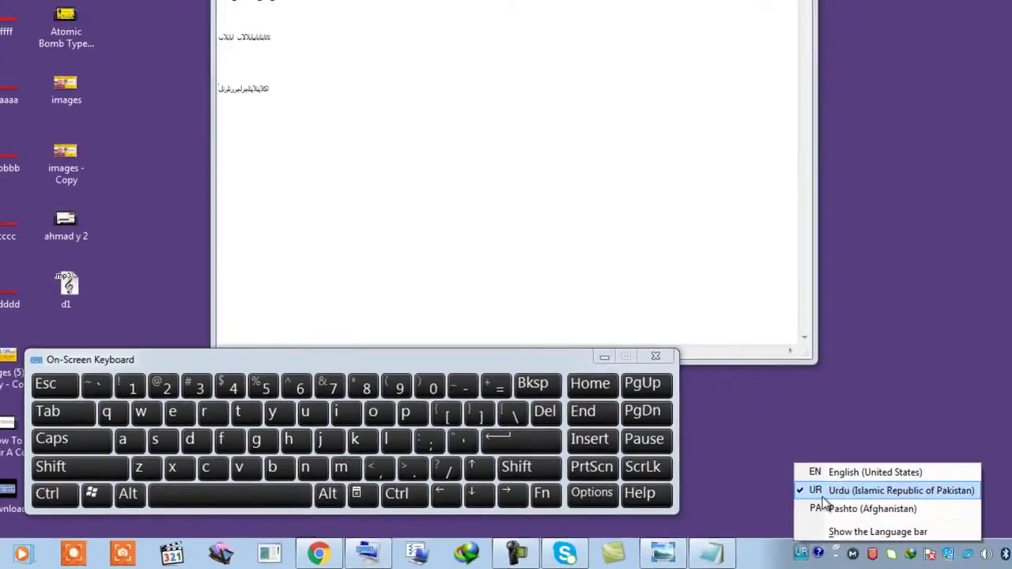
pyautogui.click(1011, 477)
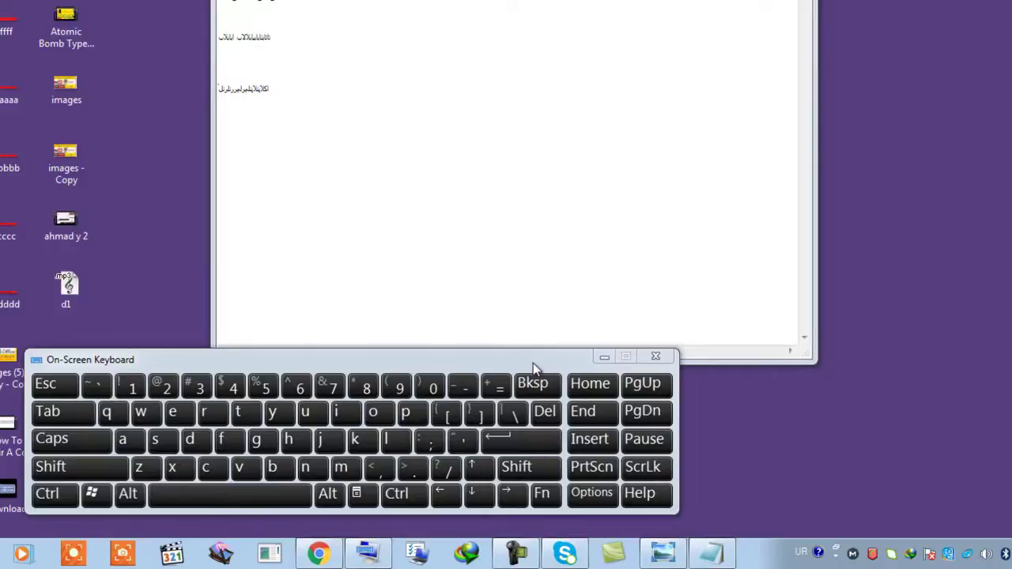
pyautogui.moveTo(533, 363); pyautogui.dragTo(577, 359)
pyautogui.click(461, 61)
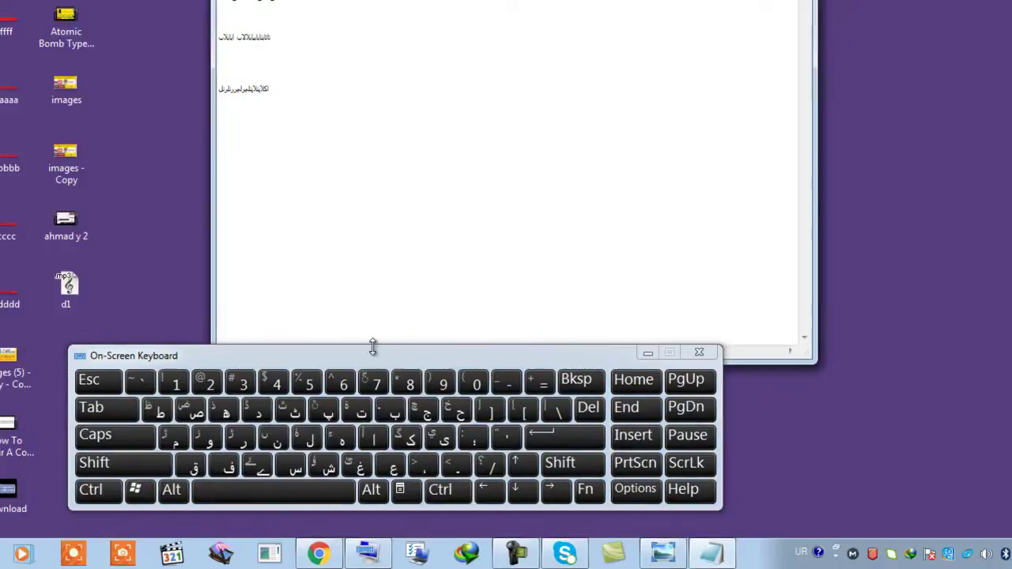
pyautogui.moveTo(375, 355); pyautogui.dragTo(430, 375)
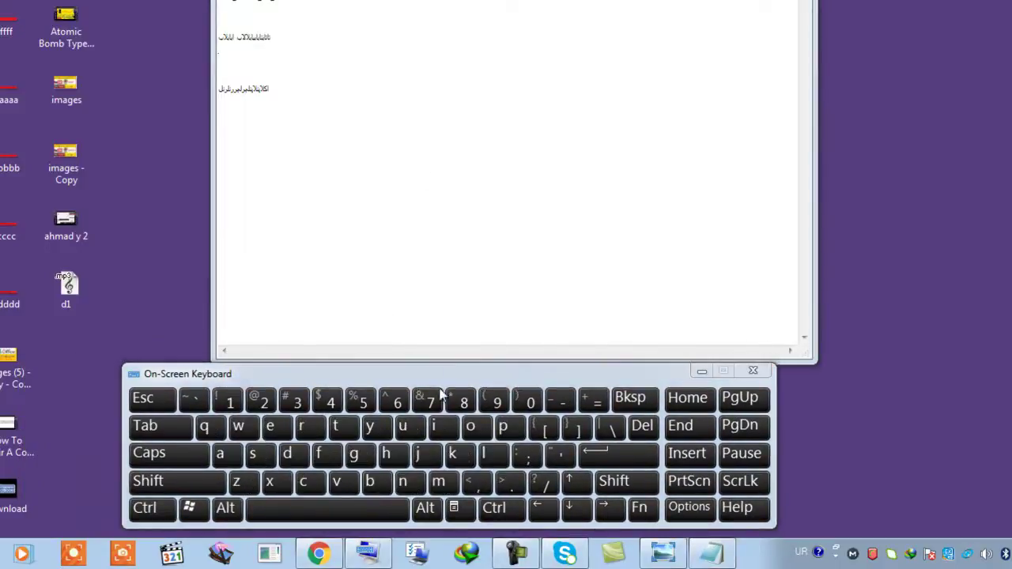
pyautogui.click(437, 206)
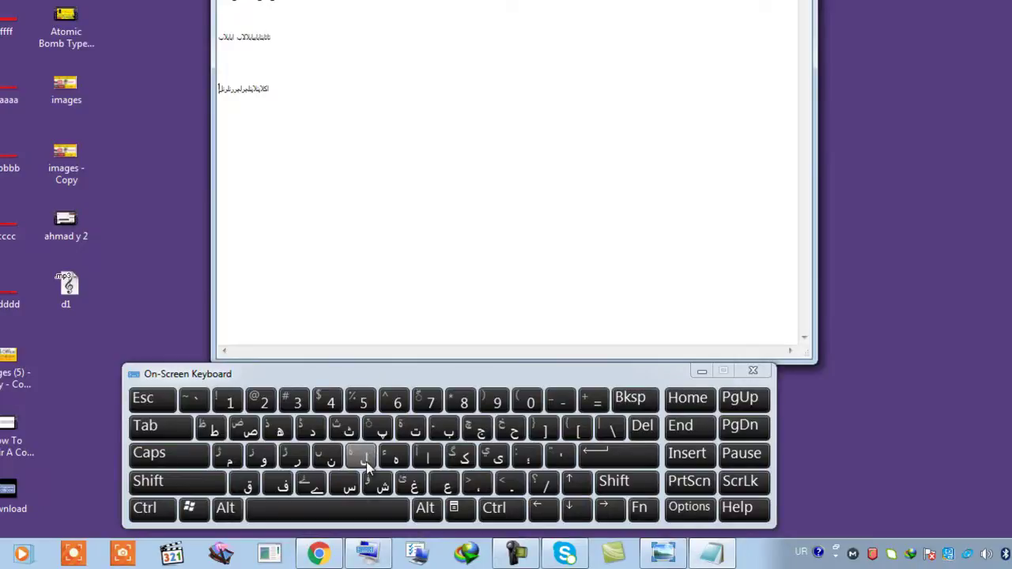
# Step: Switch the input language to English (United States) and after that to Pashto (Afghanistan) to compare their On-Screen Keyboard layouts
pyautogui.click(801, 554)
pyautogui.click(823, 473)
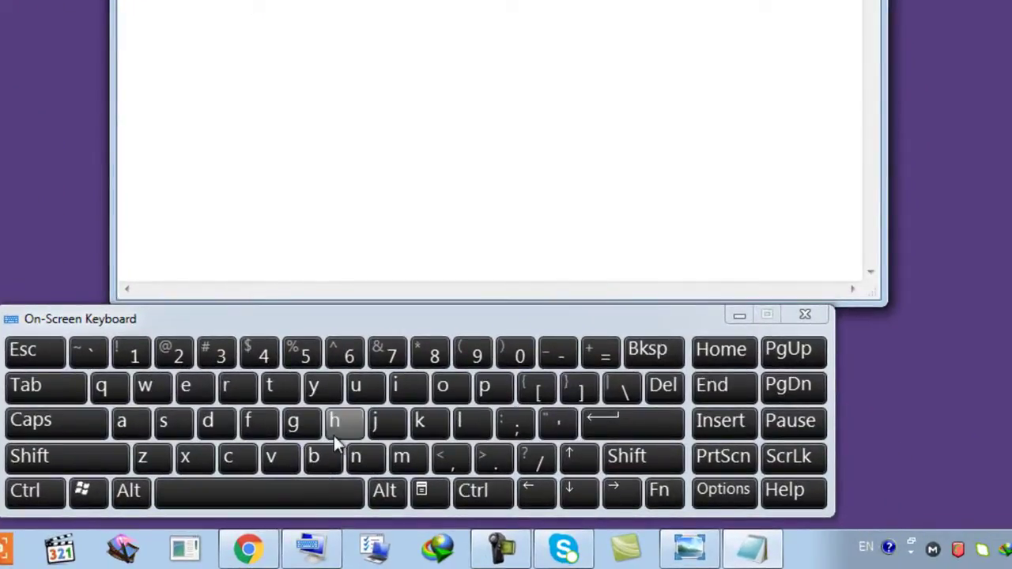
pyautogui.click(868, 545)
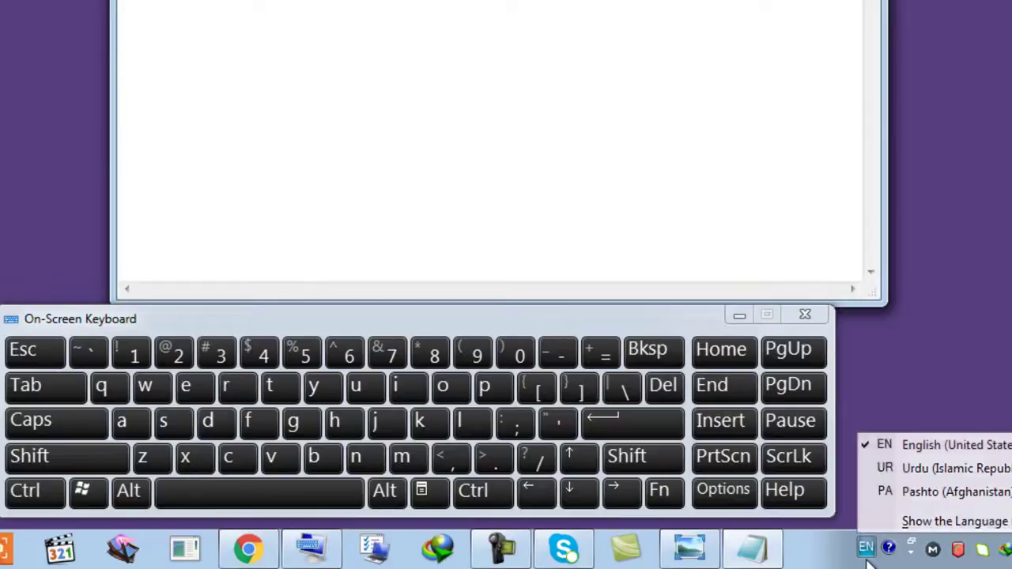
pyautogui.click(910, 492)
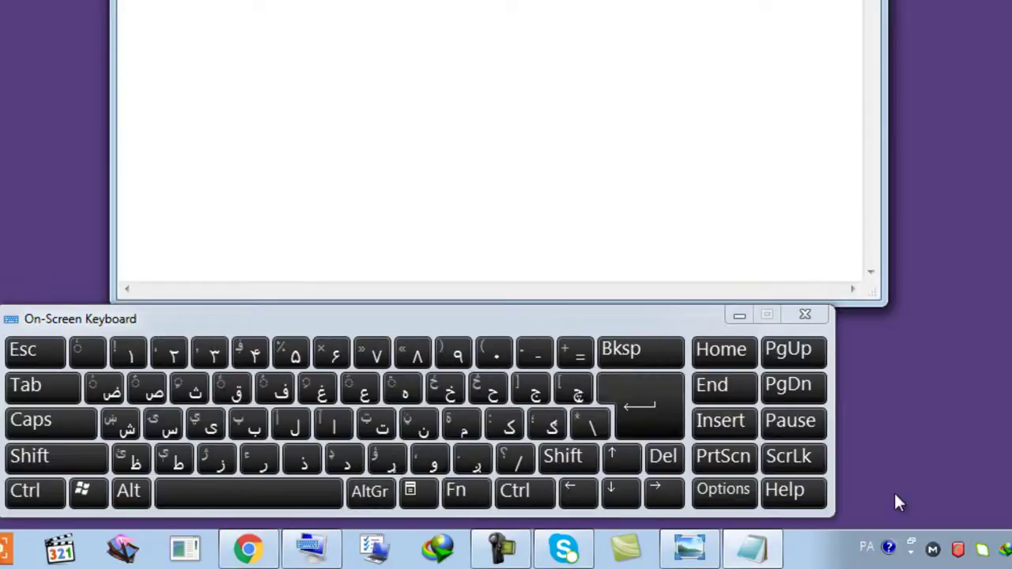